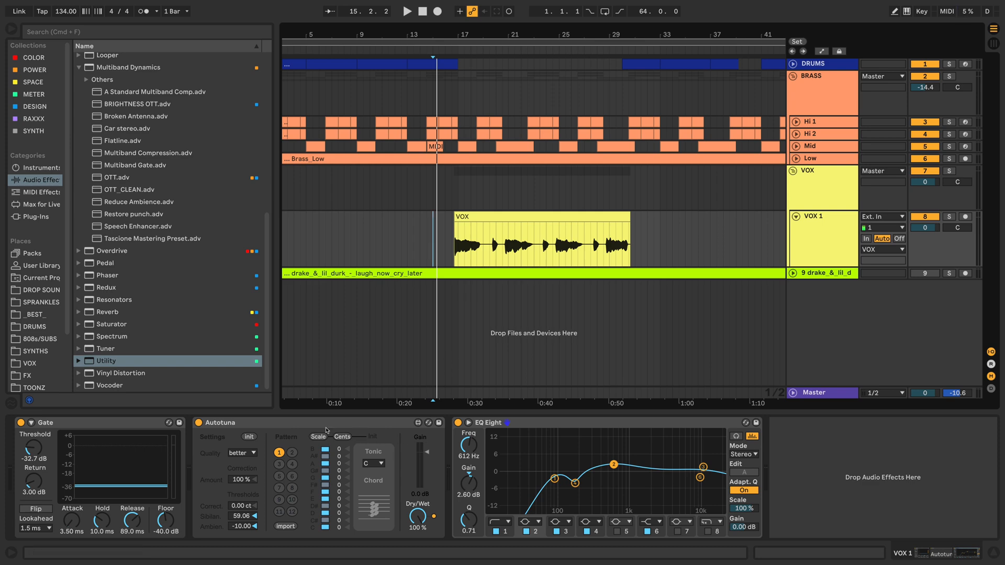
- Stop playback and set the Gate's threshold on the VOX 1 track to -39.0 dB
click(241, 426)
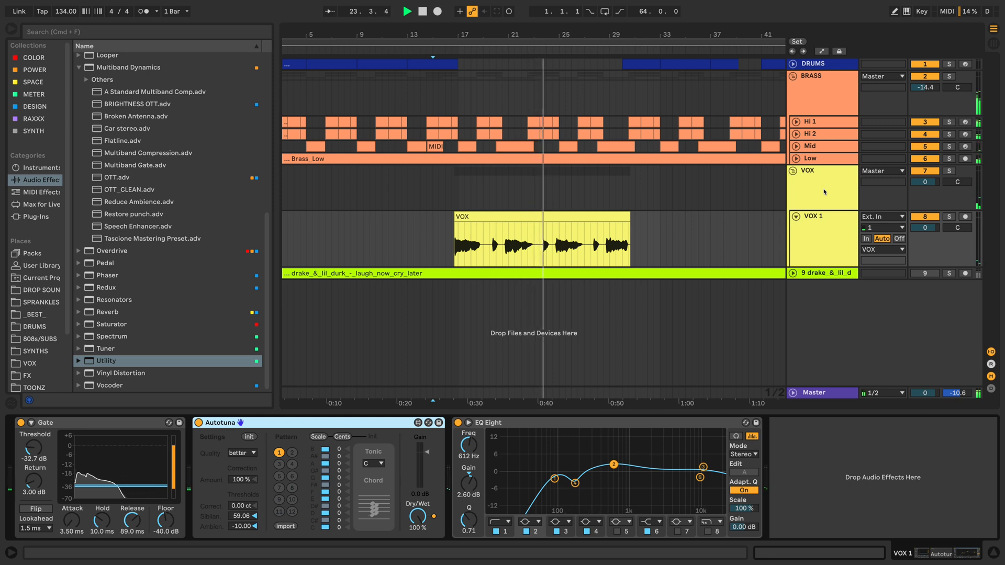
key(space)
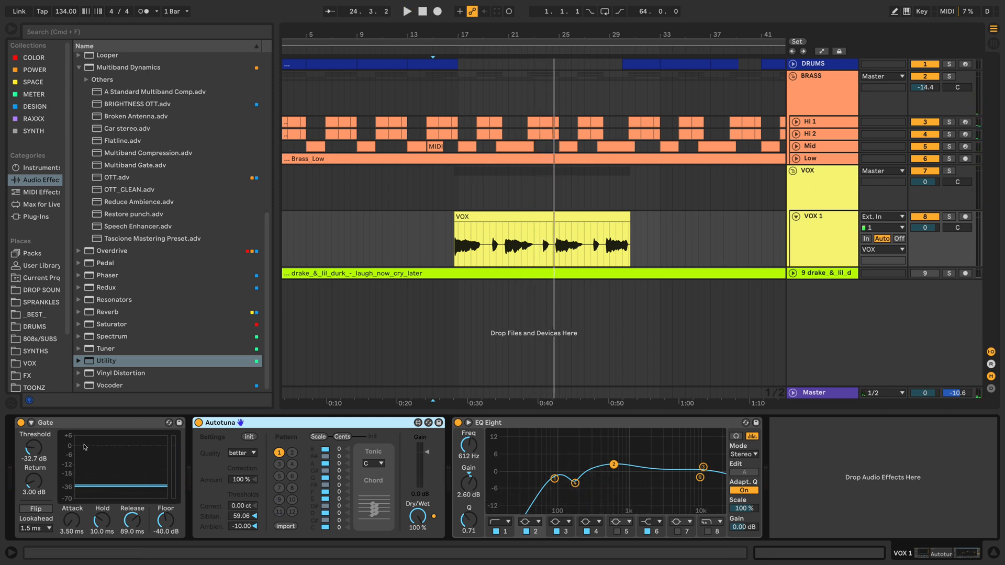
click(93, 428)
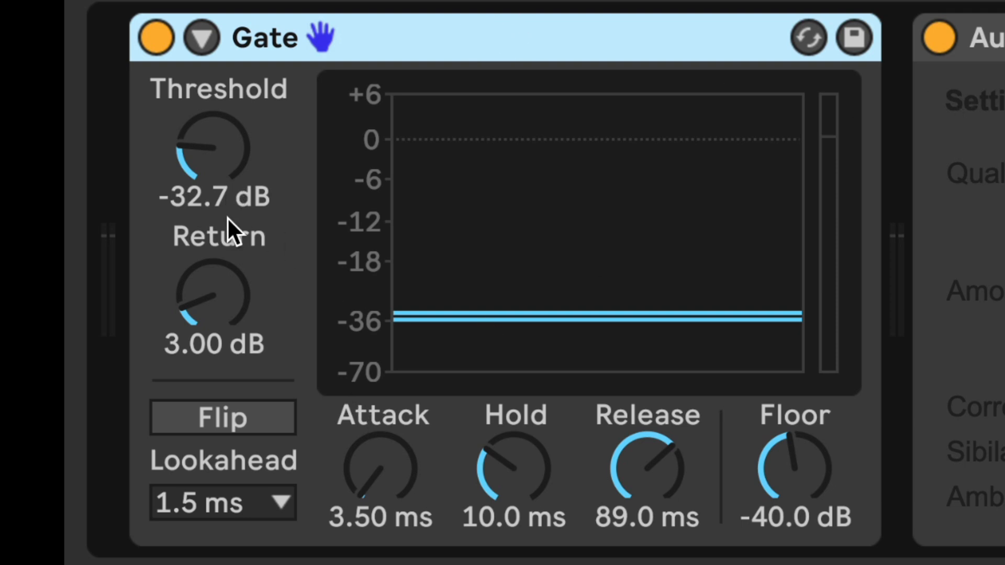
mouse_move(211, 167)
mouse_down()
mouse_move(210, 142)
mouse_move(210, 161)
mouse_move(210, 152)
mouse_up()
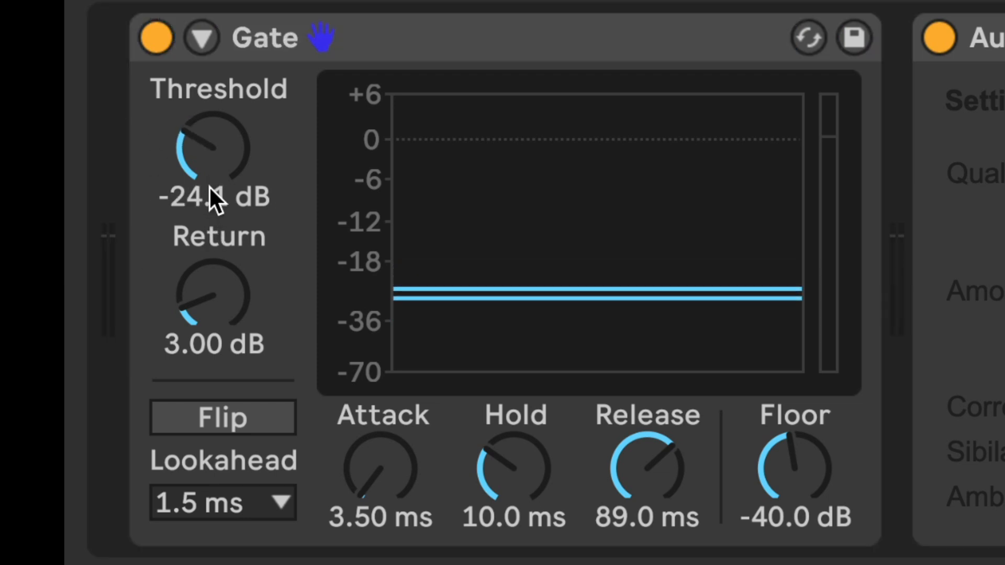
drag(209, 195, 209, 228)
drag(219, 174, 219, 171)
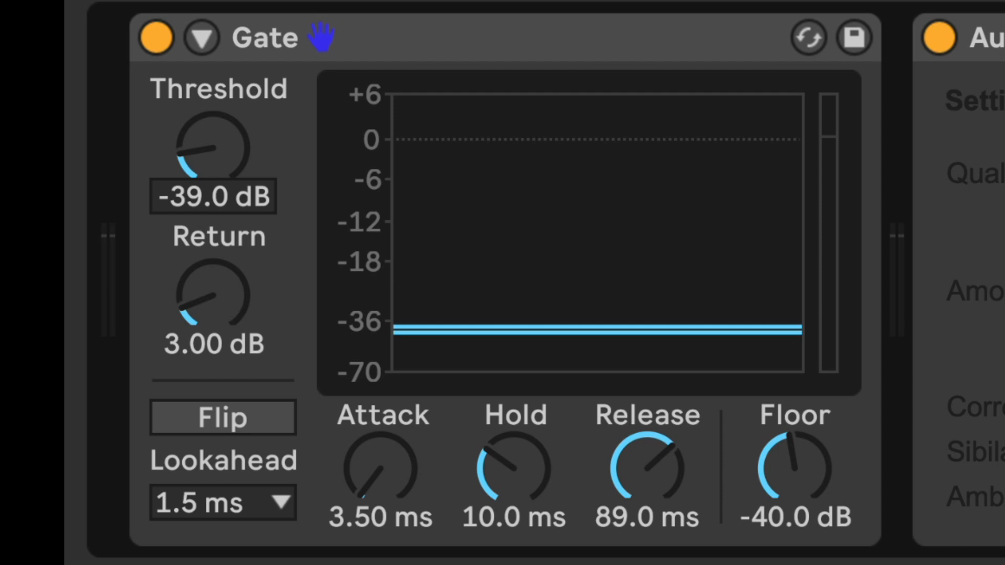
- Select the Autotuna device and choose C as its tonic
click(995, 37)
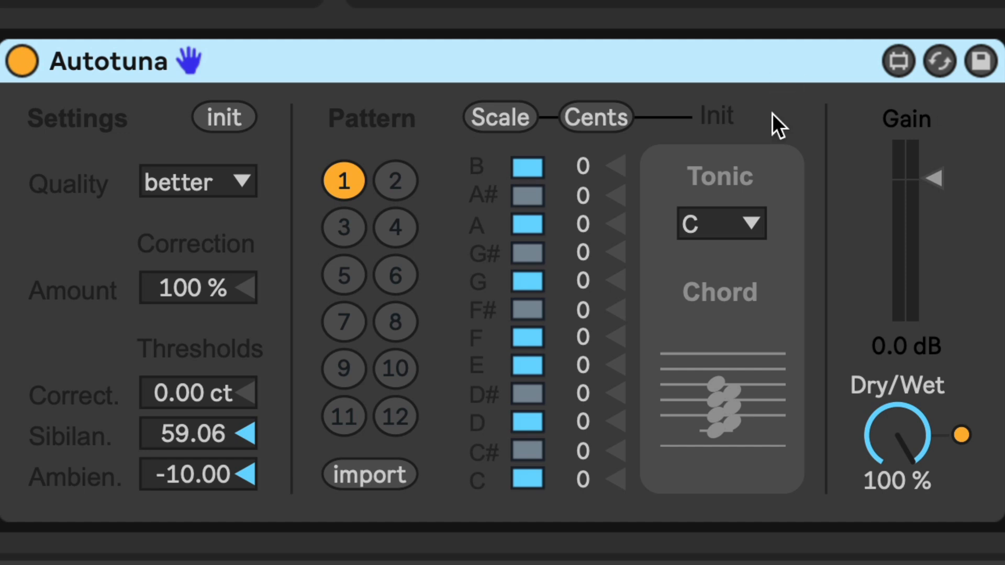
click(738, 210)
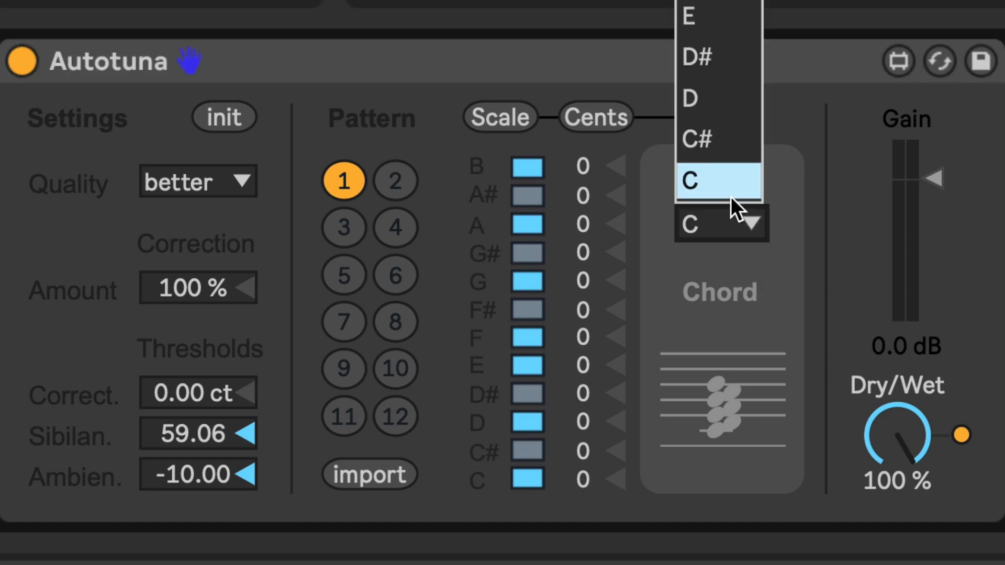
click(730, 185)
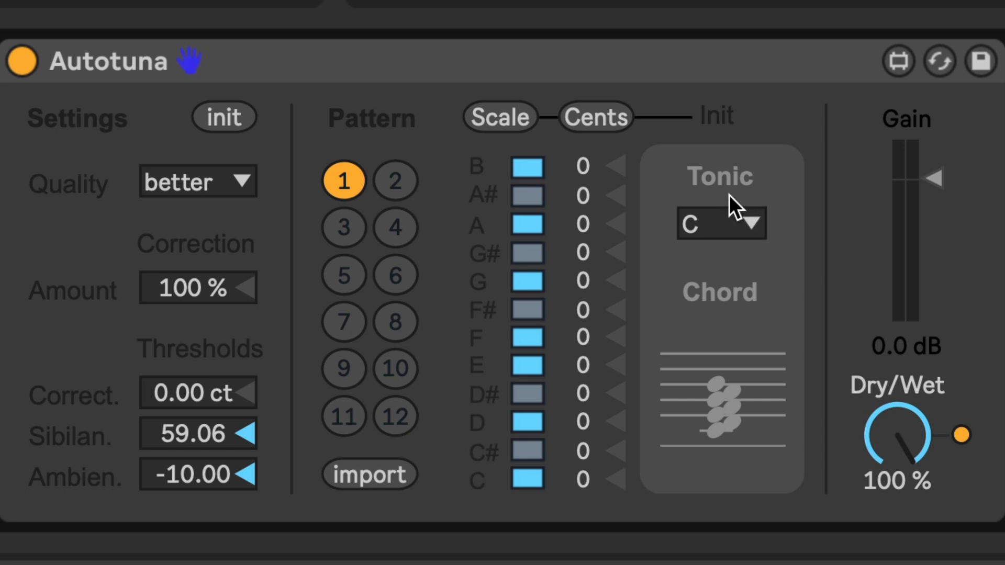
- Enable the A#, G#, F#, D# and C# notes in Autotuna's scale for a fully chromatic correction
click(528, 197)
click(531, 256)
click(530, 313)
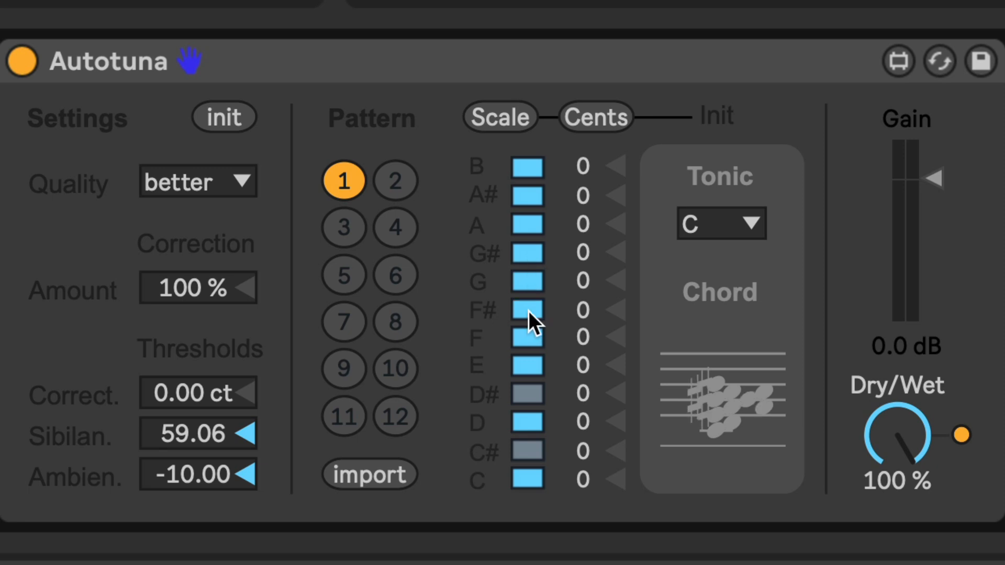
click(526, 398)
click(526, 451)
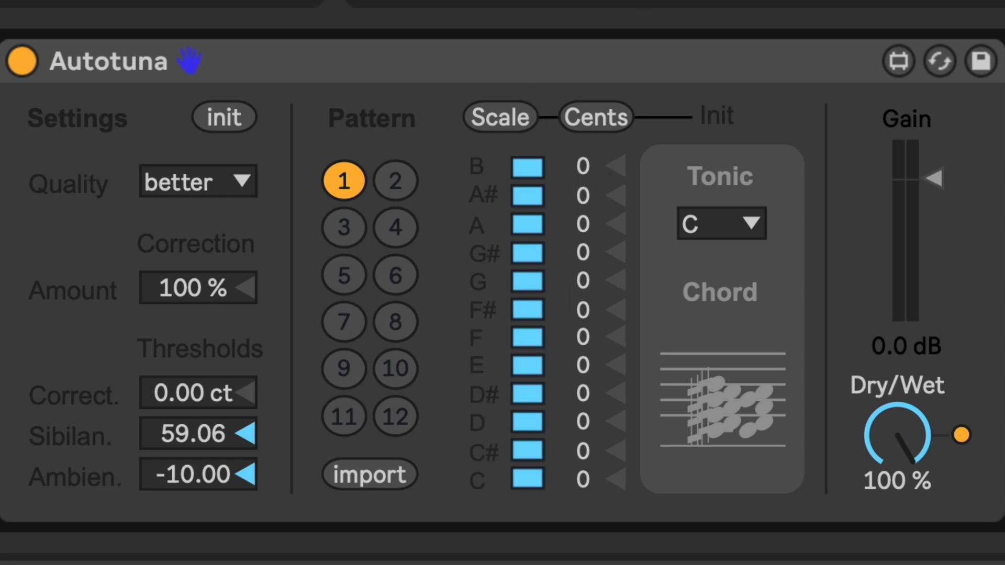
- Disable the A#, G#, F#, D# and C# notes in Autotuna's scale, leaving only the C major notes
click(528, 197)
click(520, 254)
click(518, 309)
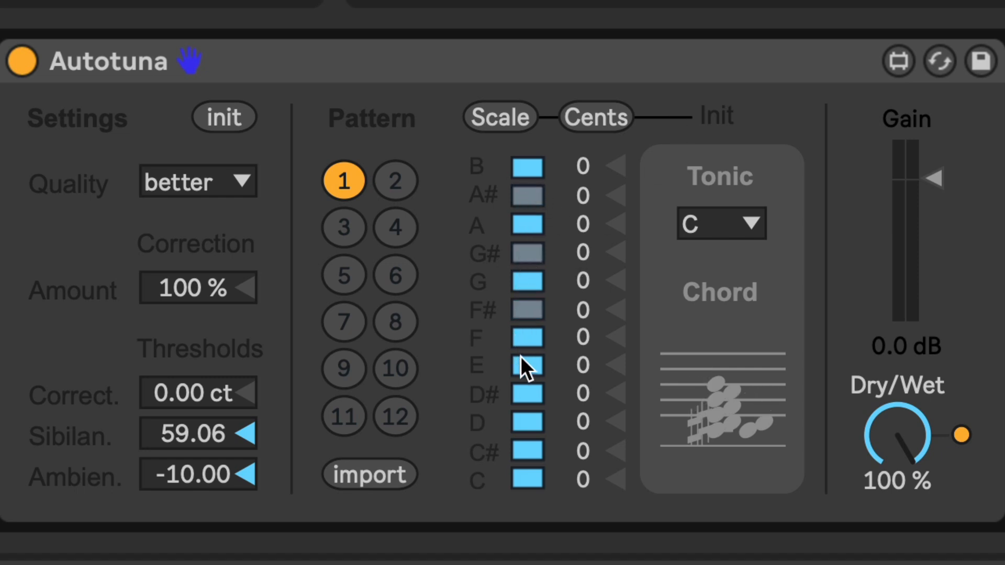
click(524, 396)
click(524, 452)
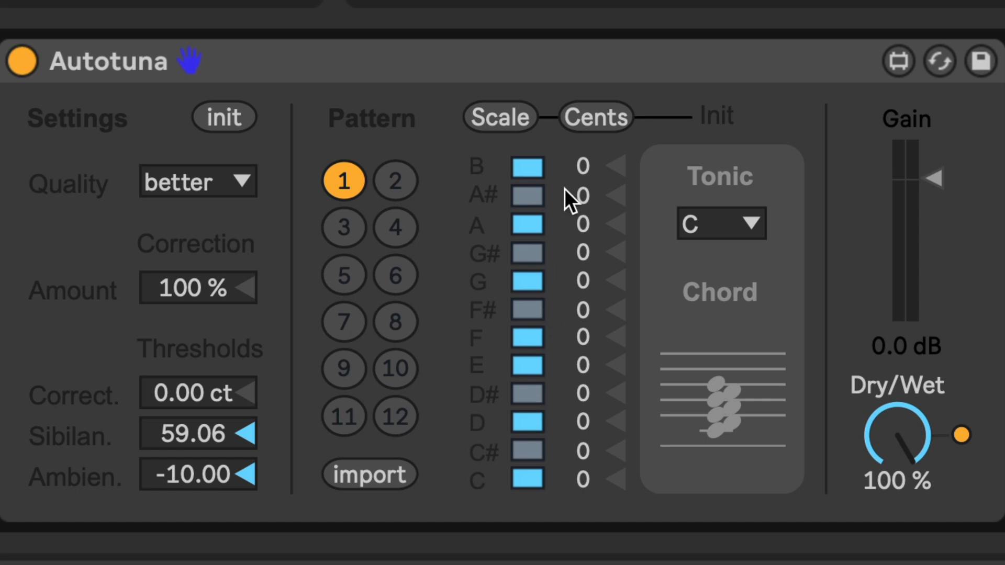
- Try the basic quality setting in Autotuna and return the quality to better
click(474, 67)
click(234, 190)
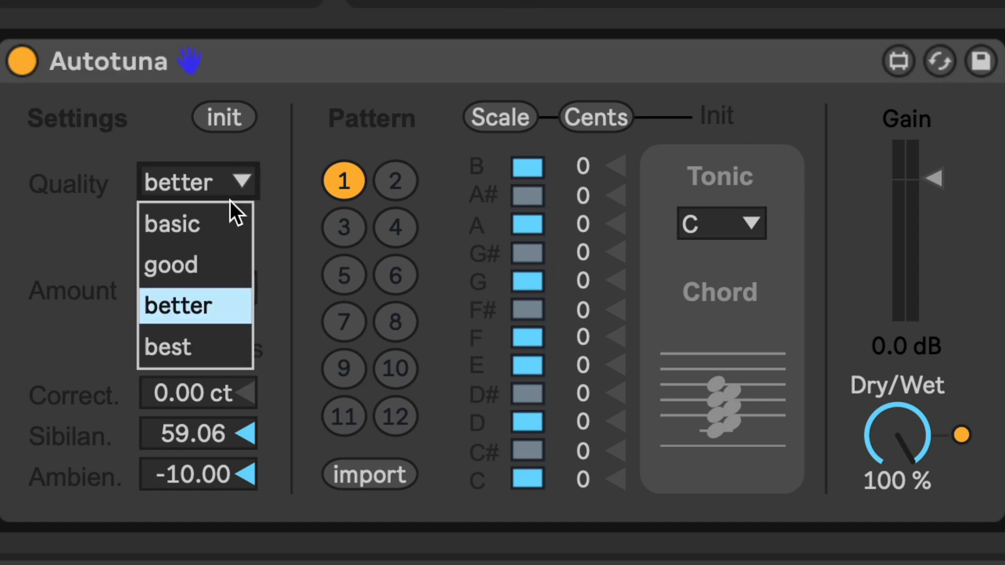
click(228, 208)
click(238, 170)
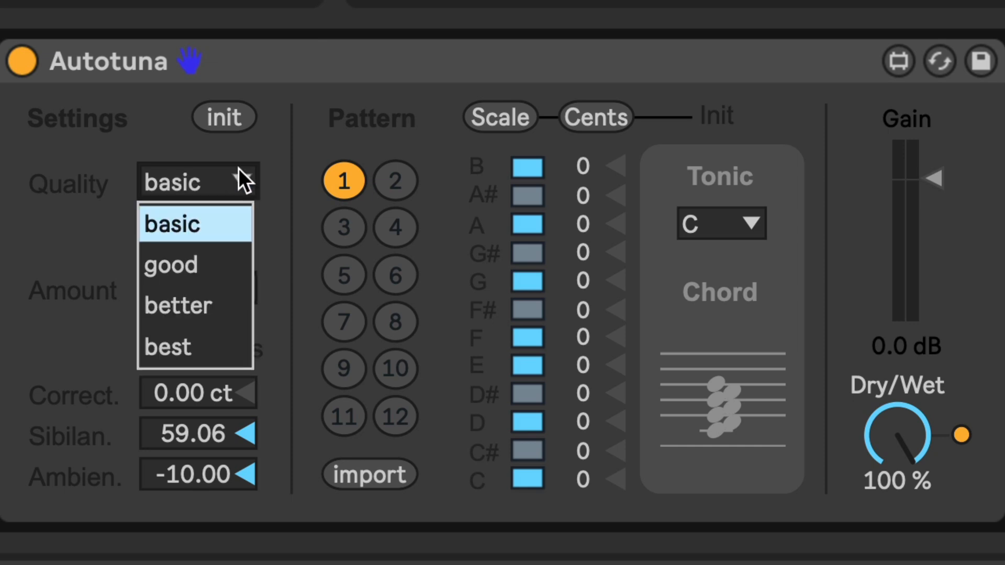
click(212, 312)
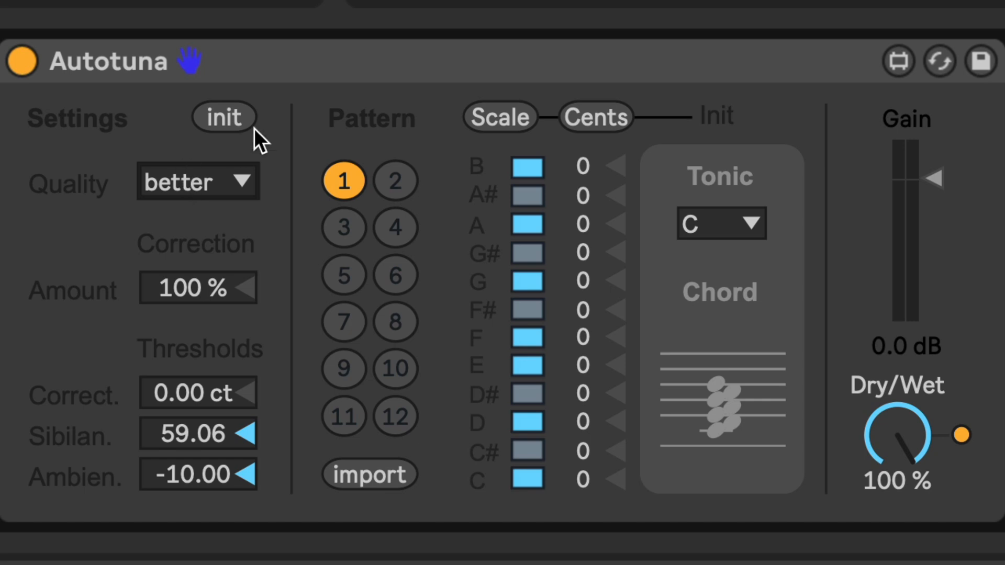
- Switch Autotuna to pattern 3 and back to pattern 1
click(301, 60)
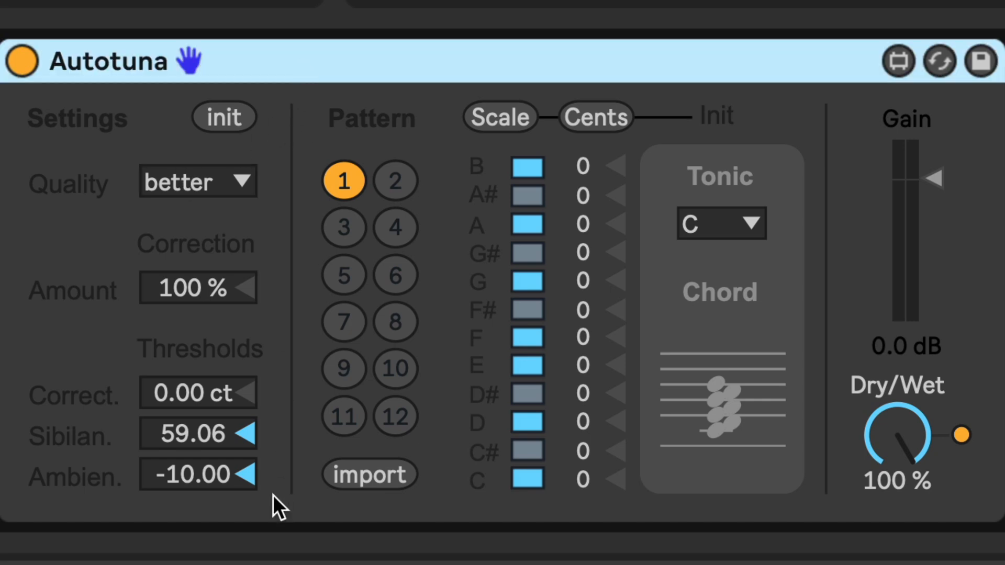
click(336, 225)
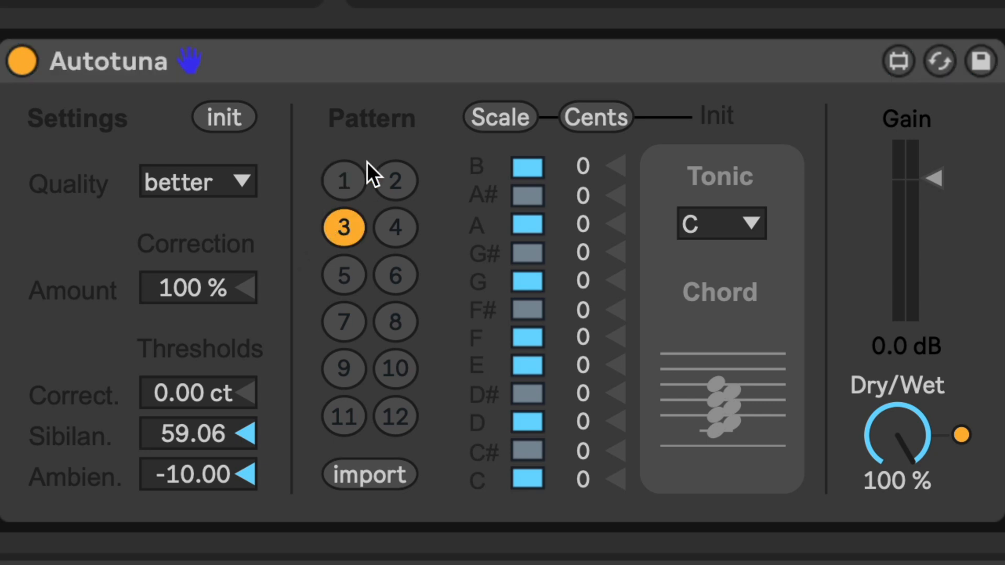
click(356, 187)
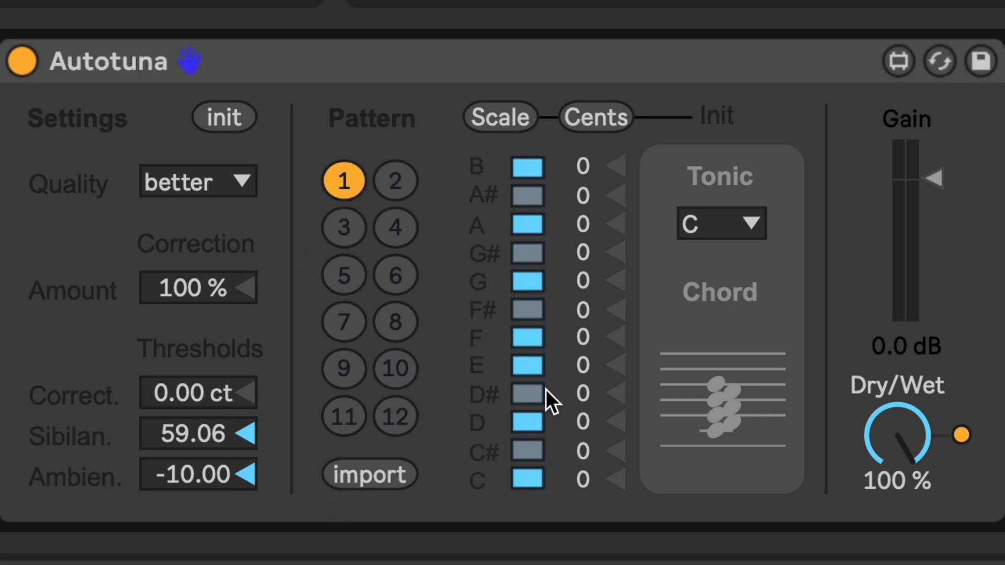
- Raise Autotuna's sibilance threshold to 78.74
mouse_move(180, 433)
mouse_down()
mouse_move(180, 476)
mouse_move(179, 332)
mouse_move(179, 424)
mouse_up()
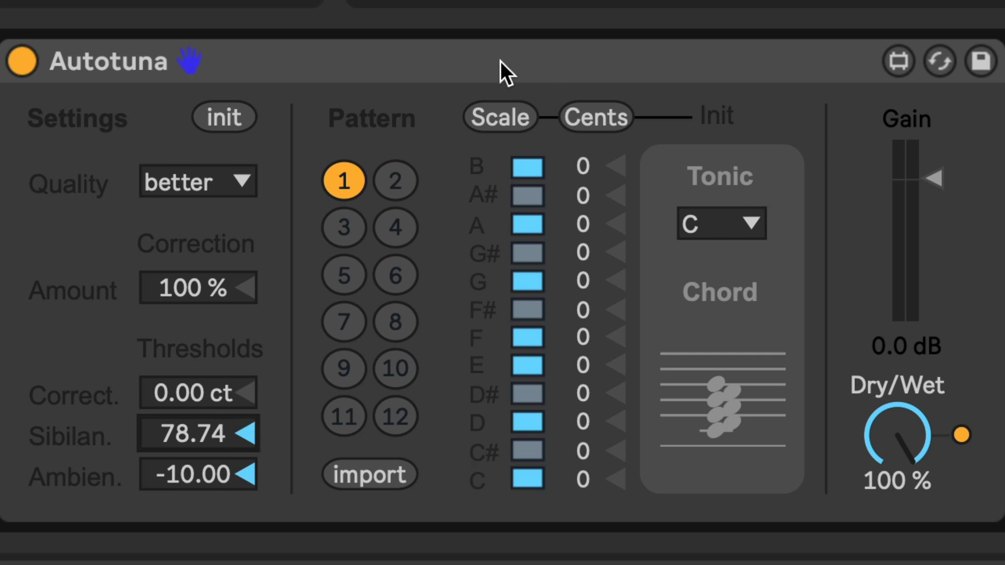
click(681, 60)
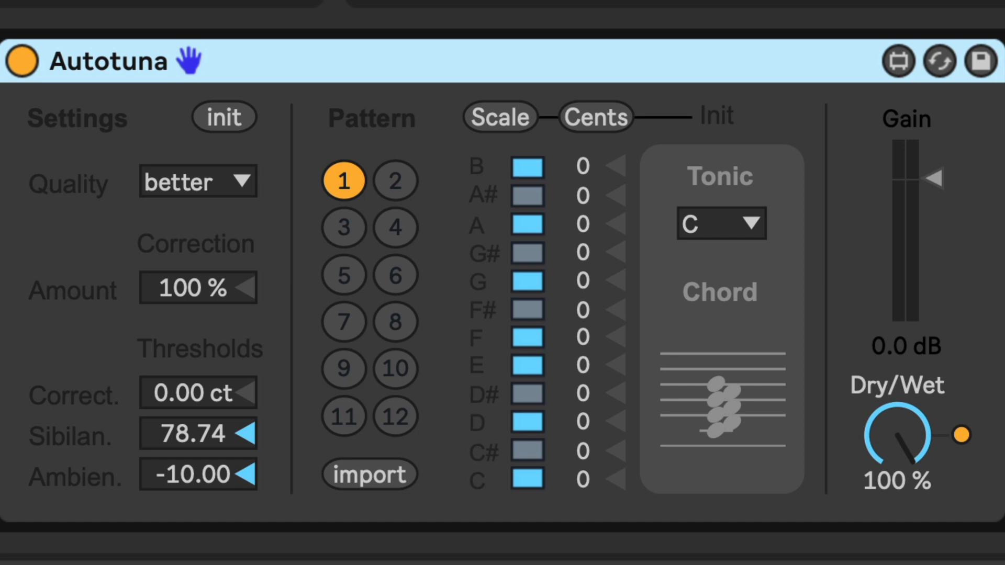
- In the EQ Eight after Autotuna, set band 4 to 182 Hz at -4.83 dB and slightly lower the gain of bands 2 and 6
click(798, 343)
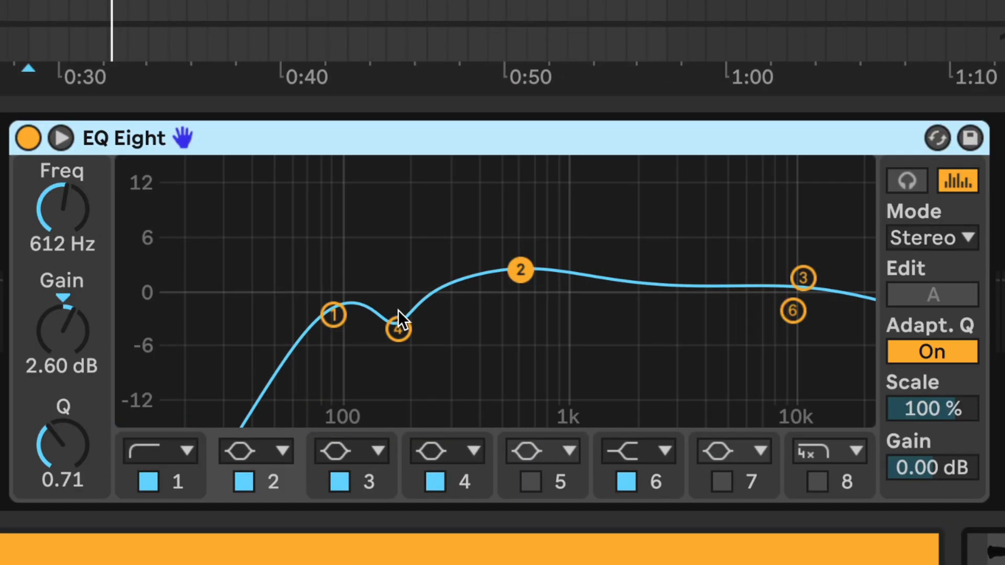
mouse_move(398, 333)
mouse_down()
mouse_move(411, 320)
mouse_move(418, 257)
mouse_move(403, 329)
mouse_up()
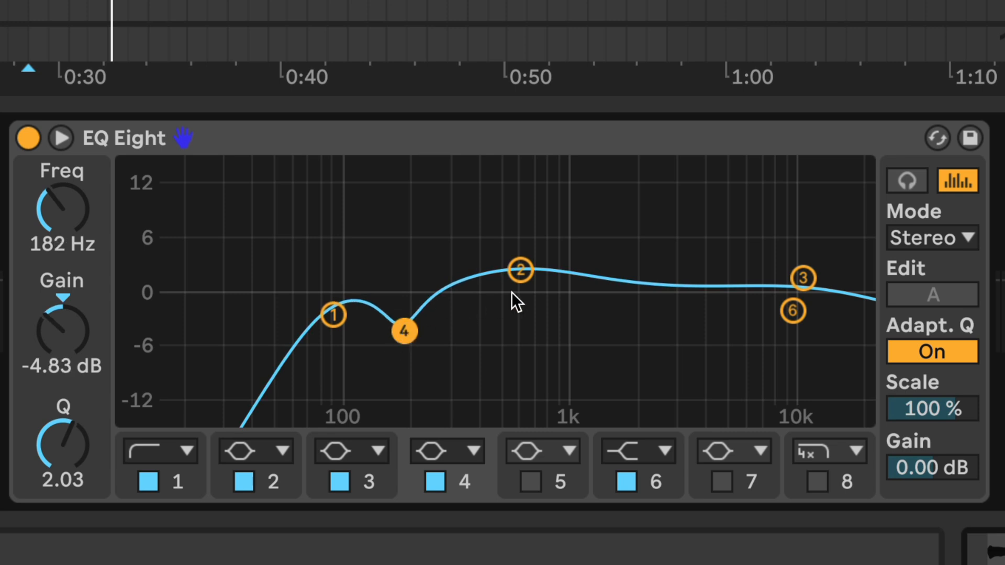
mouse_move(530, 272)
mouse_down()
mouse_move(531, 259)
mouse_move(521, 272)
mouse_up()
click(793, 310)
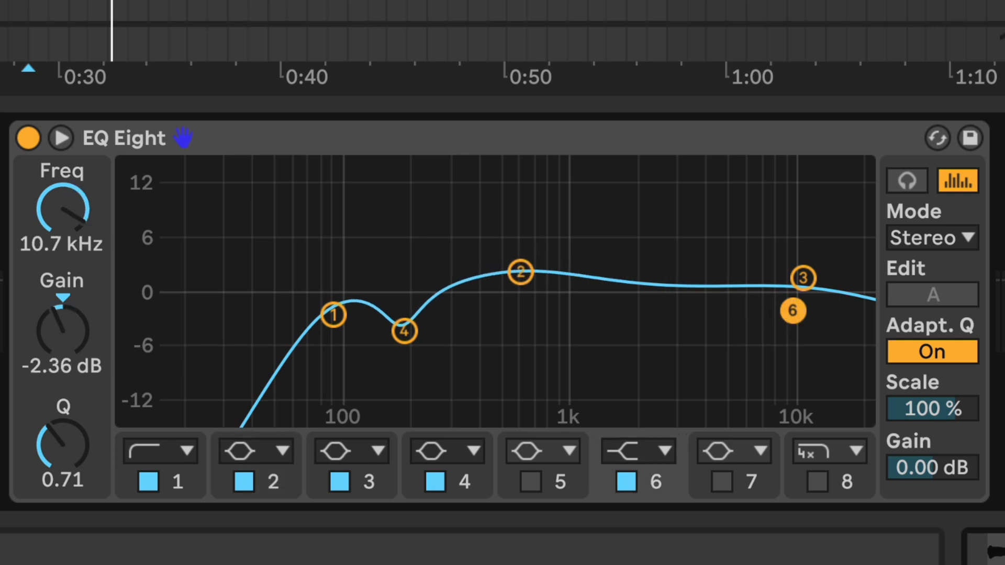
drag(796, 314, 796, 316)
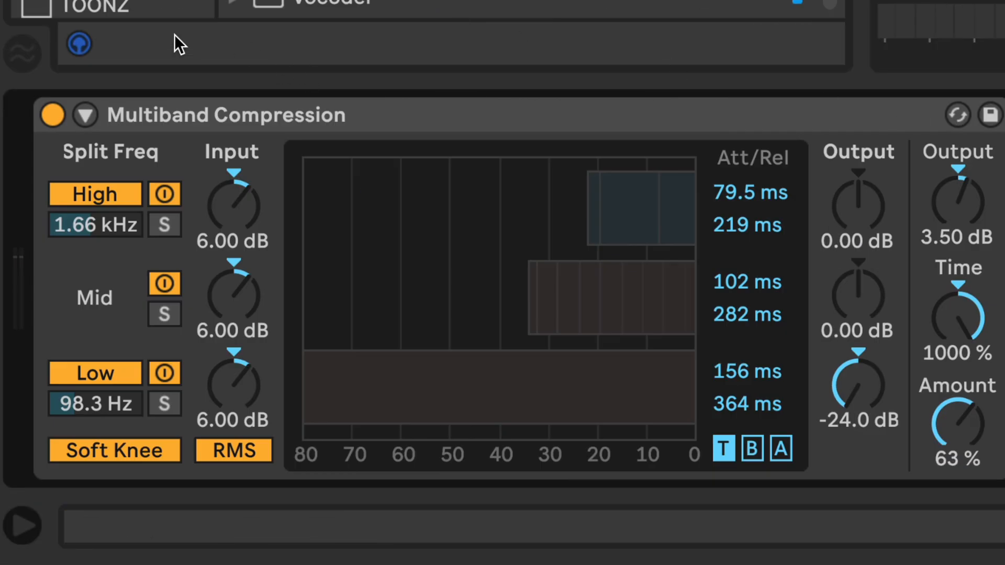
- Play the vocal and compare it with the Multiband Compression device bypassed and re-enabled
click(194, 122)
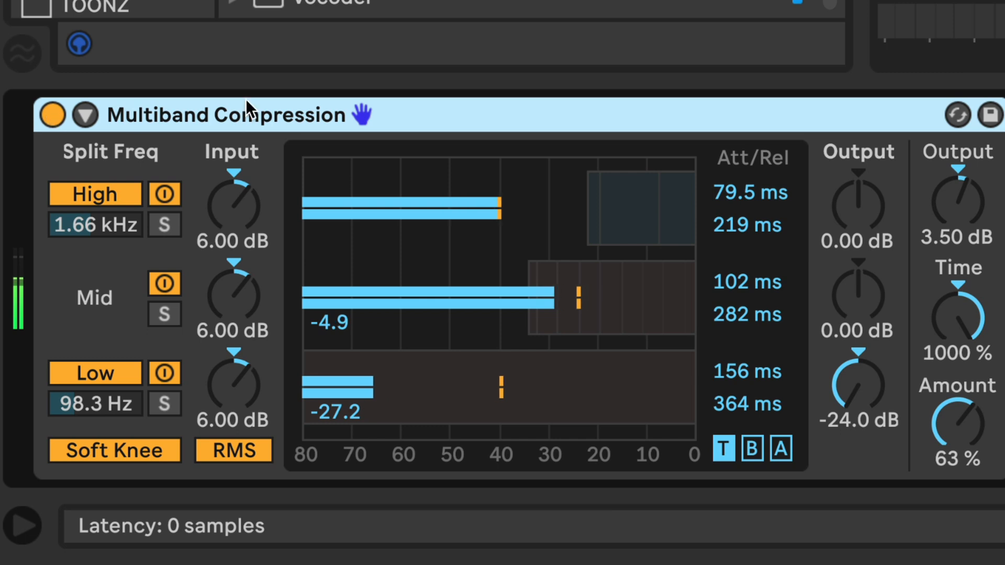
key(space)
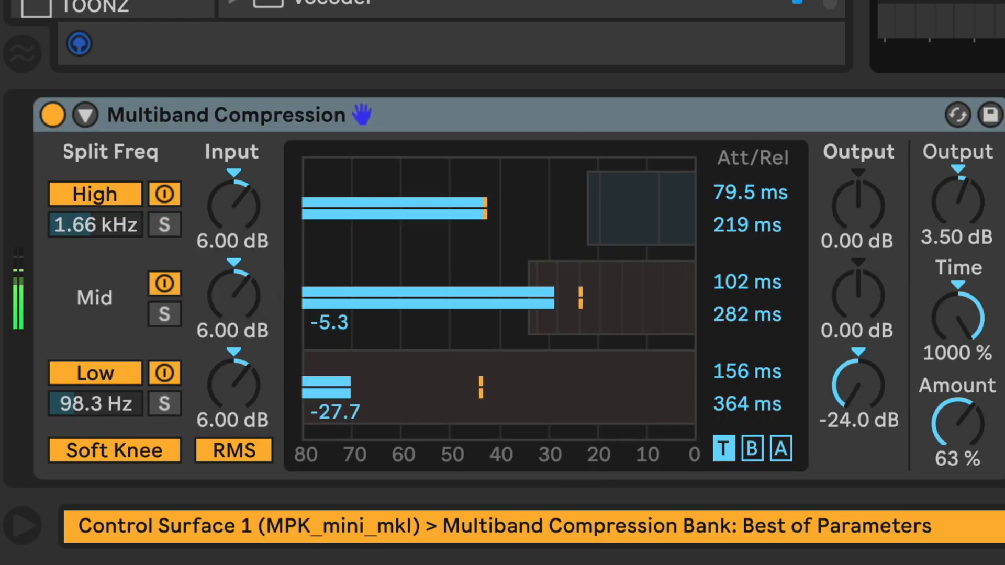
click(48, 115)
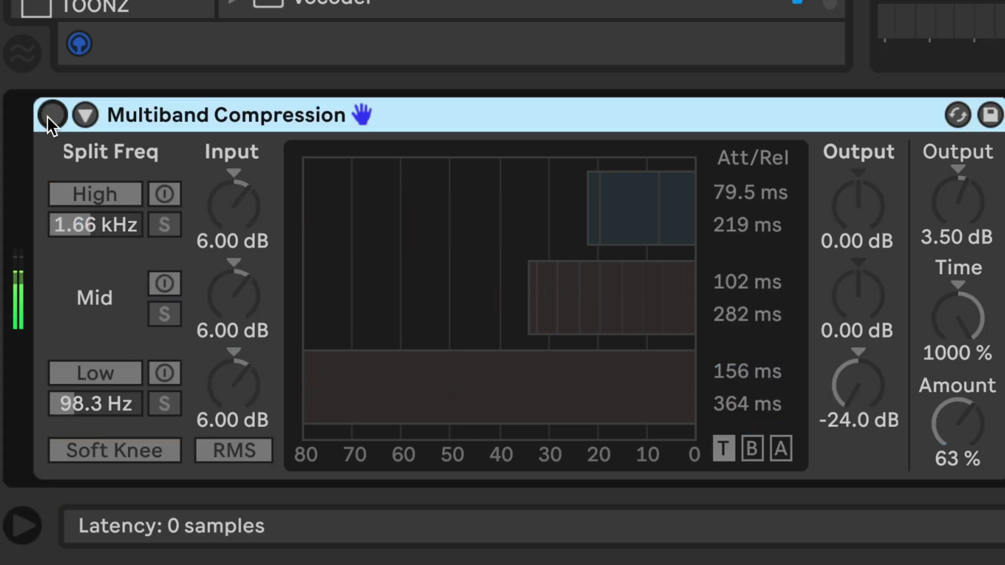
click(47, 116)
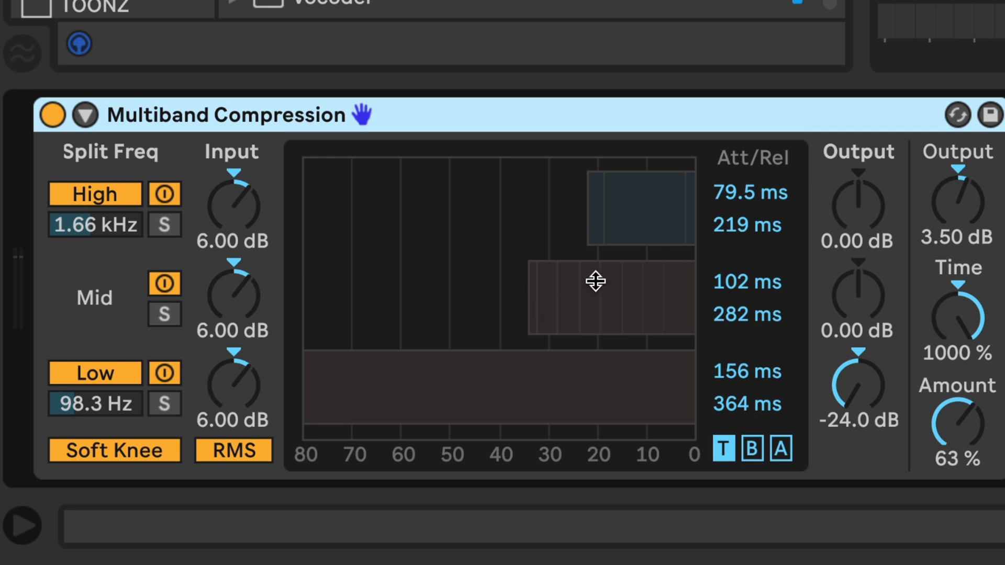
- Adjust the mid band's compression ratio in Multiband Compression and select the low band's split frequency
mouse_move(611, 297)
mouse_down()
mouse_move(612, 331)
mouse_move(612, 305)
mouse_up()
click(97, 404)
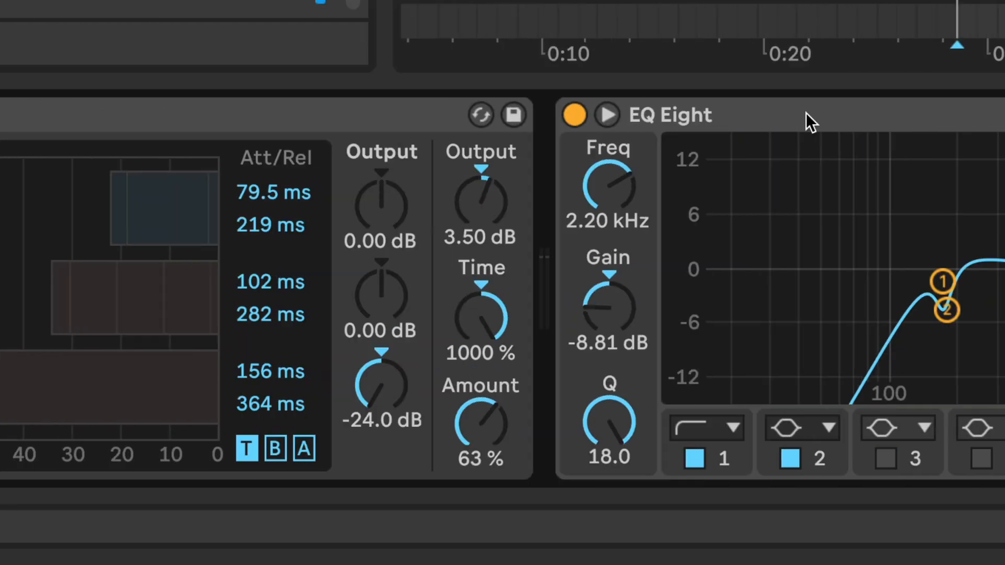
- In the EQ Eight after Multiband Compression, set band 2 to 194 Hz with a gain of -5.33 dB
click(806, 118)
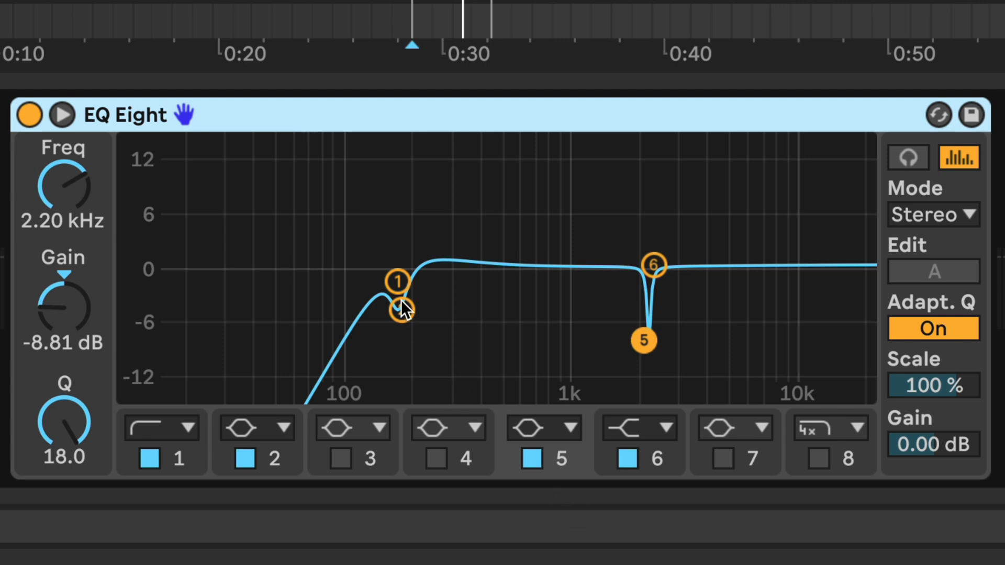
mouse_move(400, 310)
mouse_down()
mouse_move(388, 292)
mouse_move(412, 312)
mouse_up()
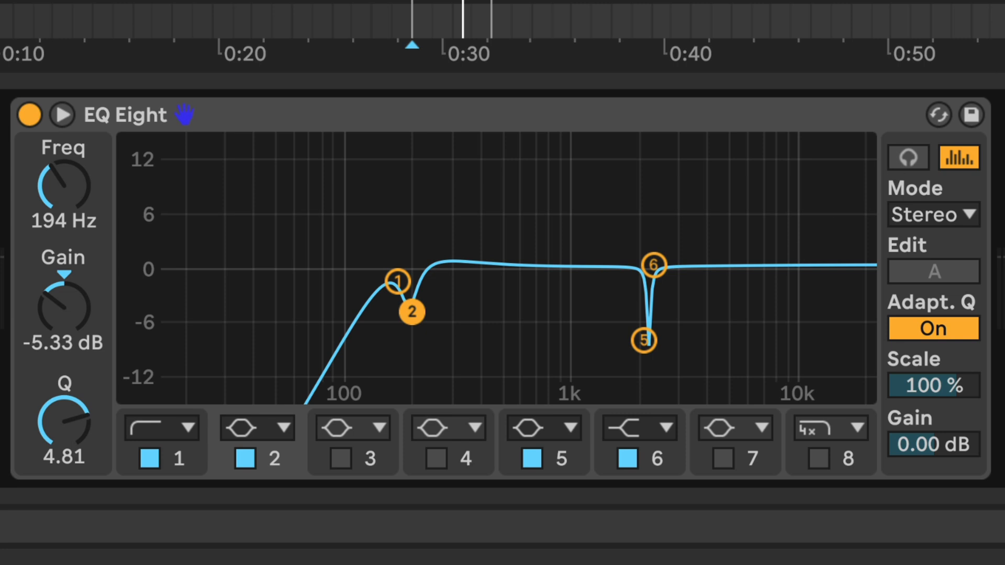
- Turn on audition mode in EQ Eight and, during playback, move the narrow band 5 notch to 2.40 kHz at -12.5 dB
click(644, 340)
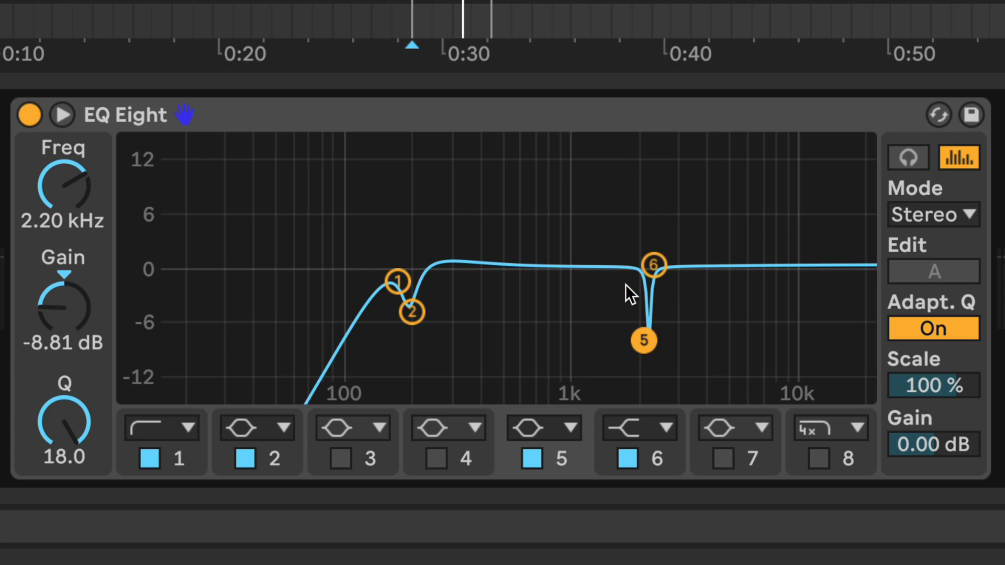
click(894, 158)
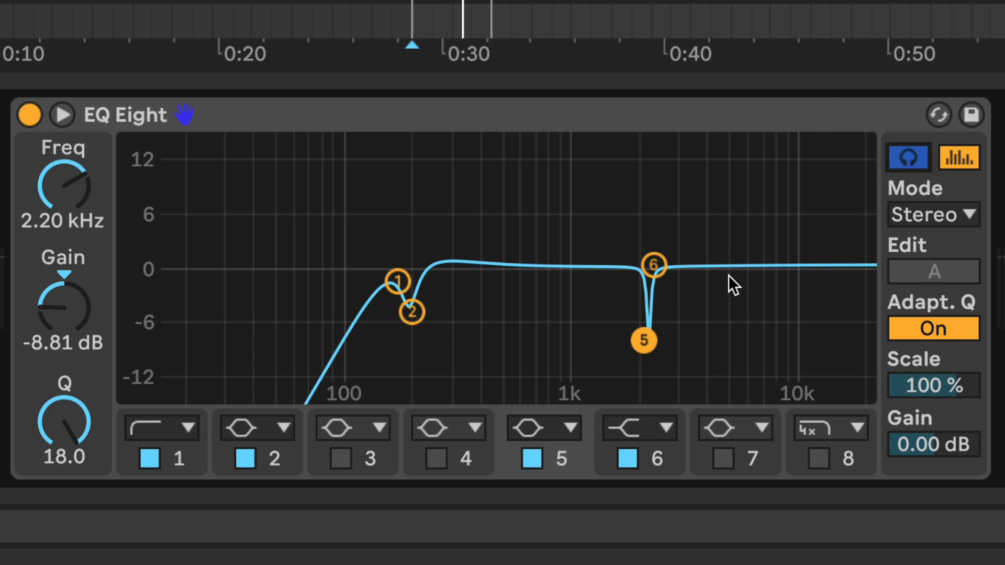
key(space)
drag(644, 340, 652, 370)
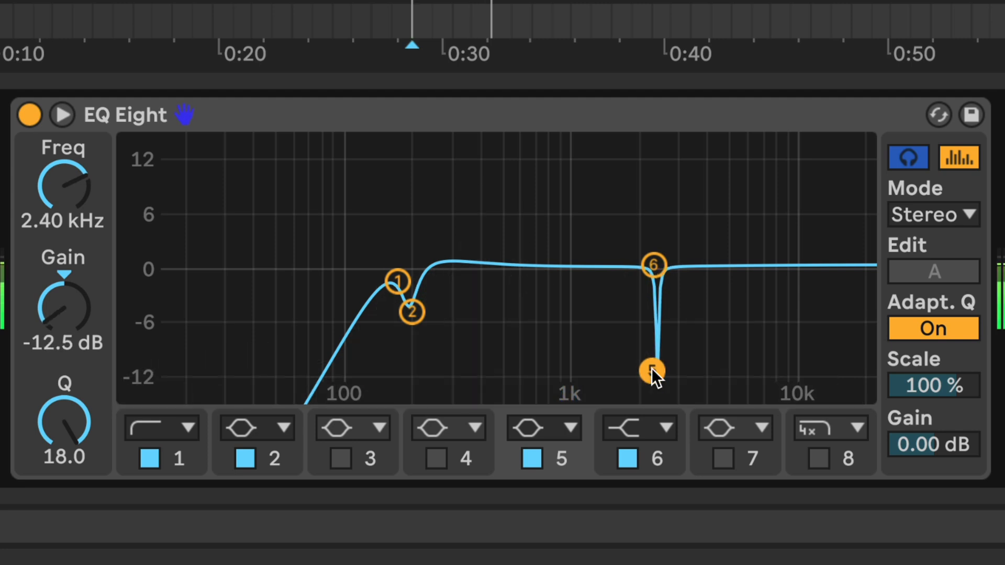
scroll(502, 288, right, 20)
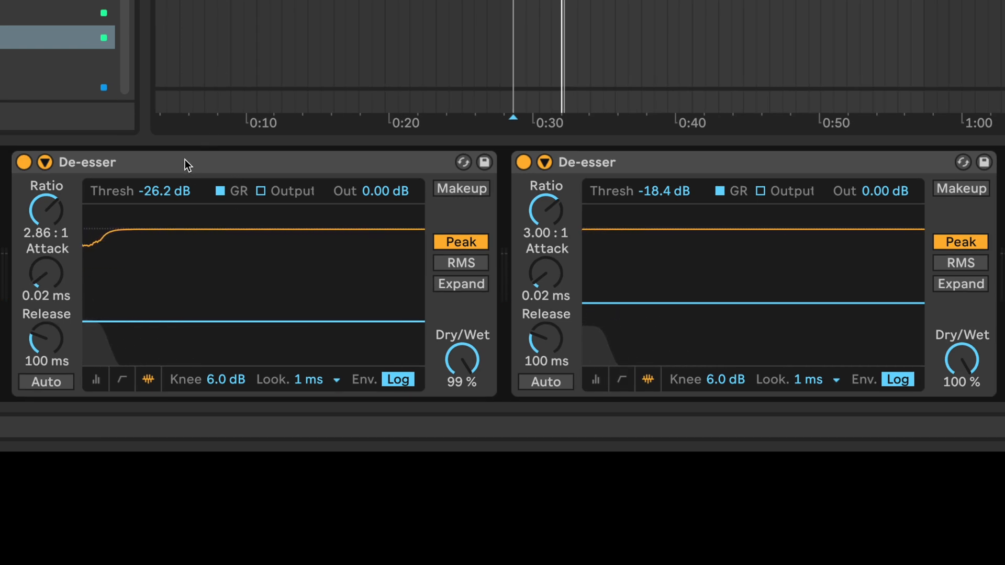
- Play the vocal with the second De-esser bypassed and re-enable it to compare
click(225, 168)
click(676, 166)
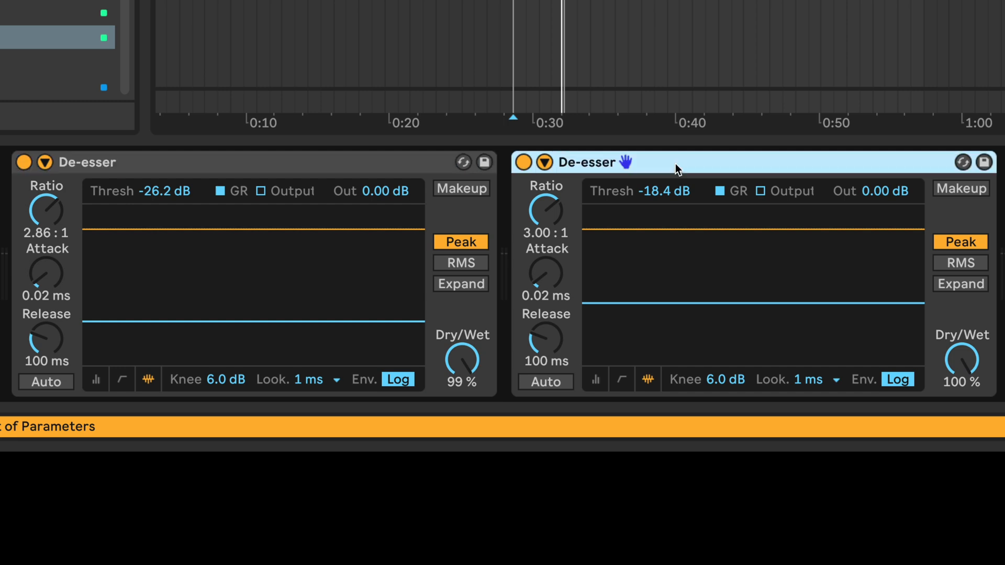
click(231, 164)
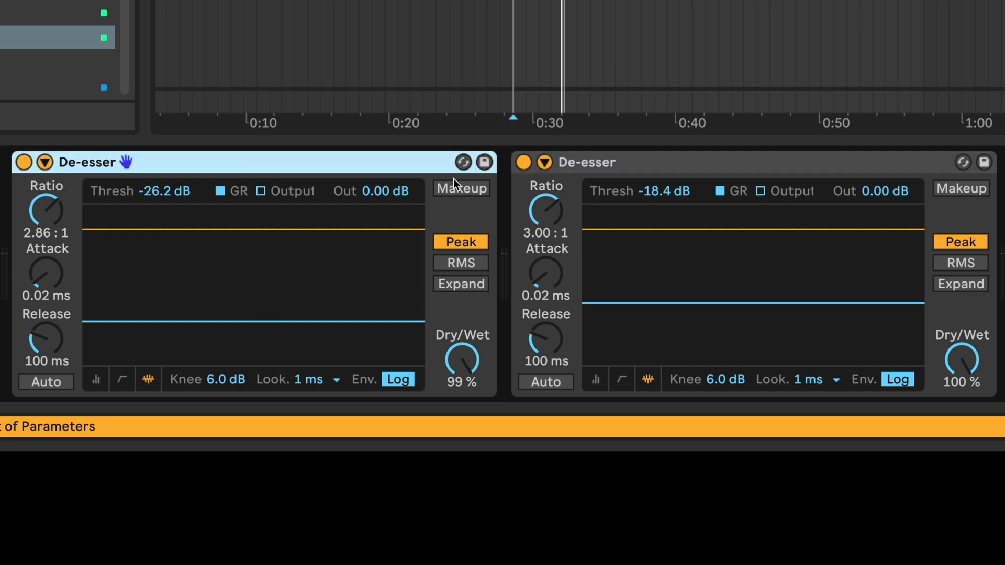
click(523, 162)
key(space)
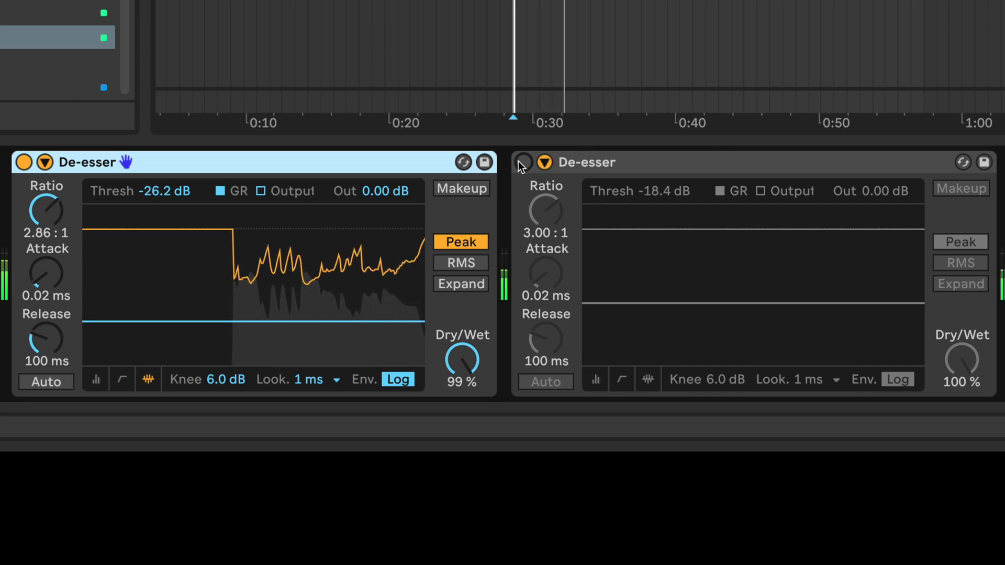
click(519, 161)
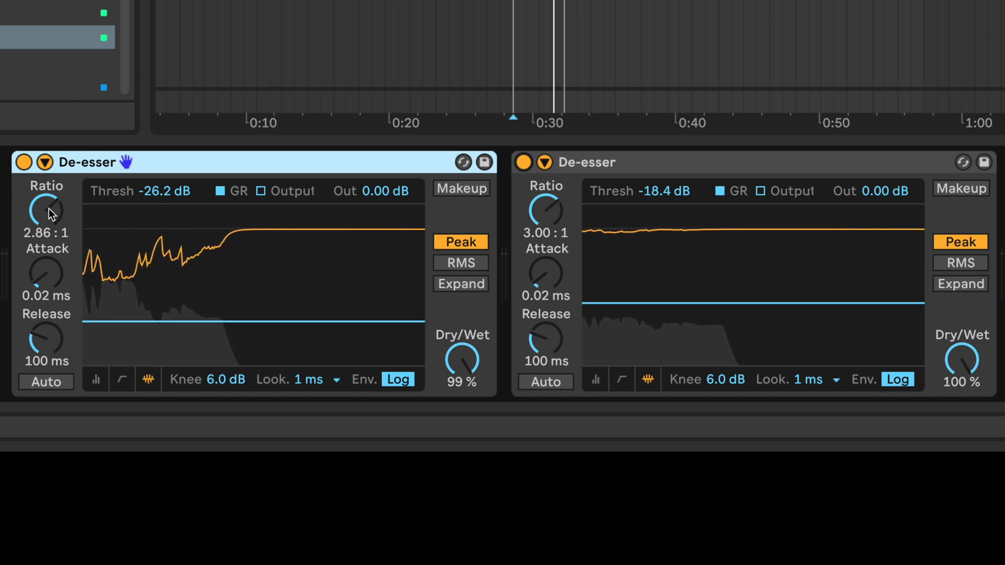
- Set the first De-esser's ratio to 4.06:1 and its threshold to -23.5 dB
mouse_move(48, 208)
mouse_down()
mouse_move(49, 220)
mouse_move(48, 200)
mouse_up()
drag(103, 321, 103, 296)
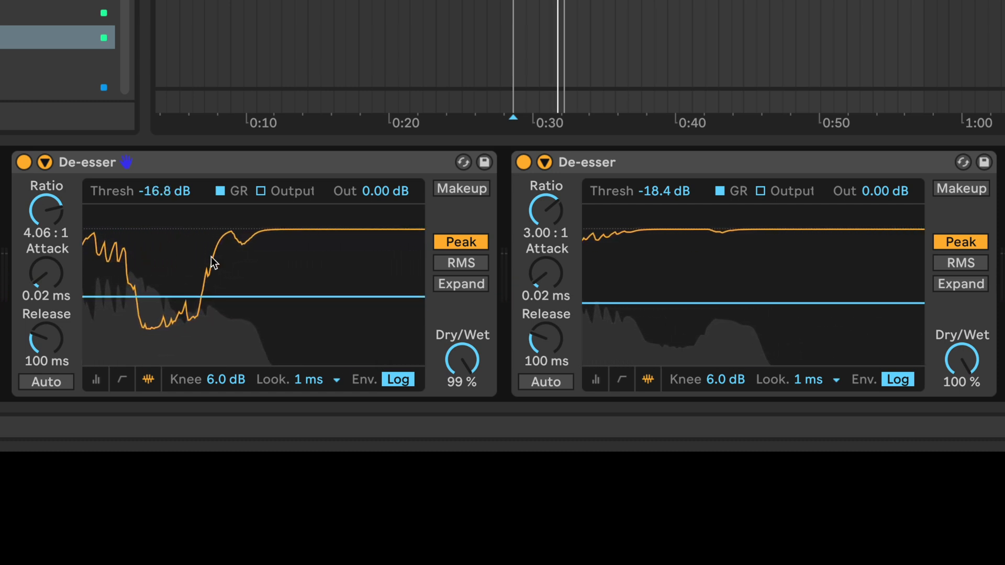
click(617, 162)
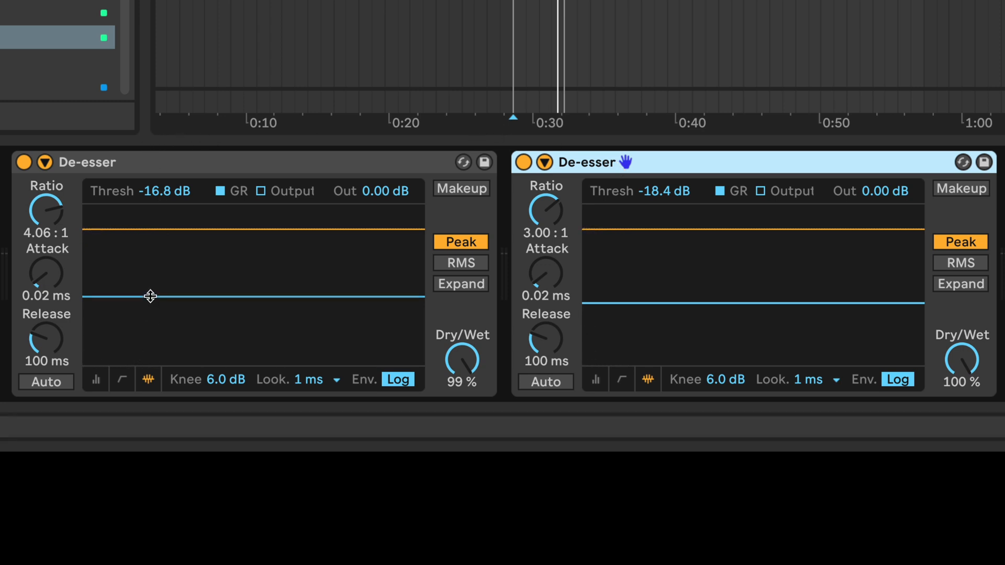
drag(150, 295, 150, 316)
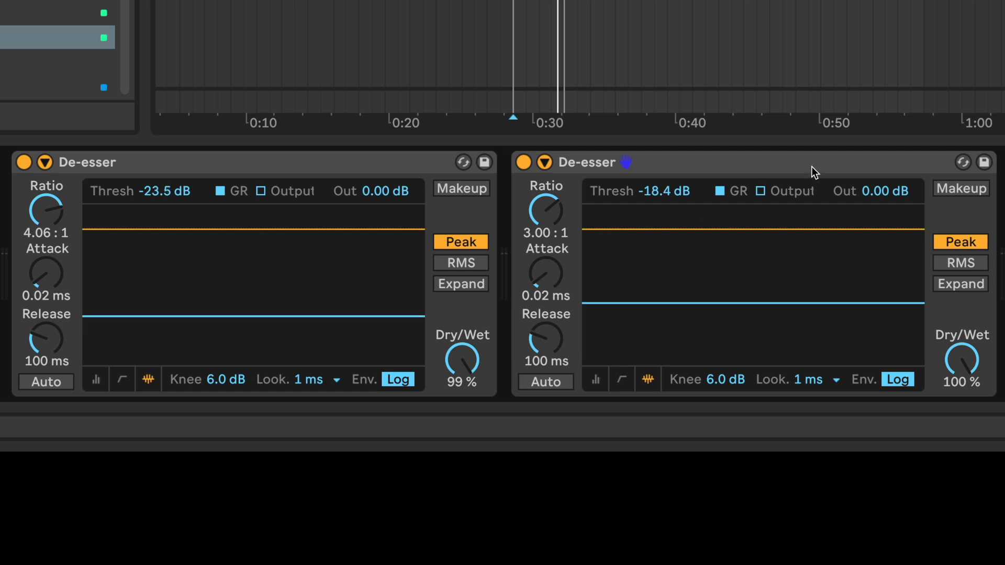
- In the Long Tail reverb, set the input filter to 1.24 kHz with a width of 4.75 and, during playback, Dry/Wet to 13 %
scroll(812, 166, right, 6)
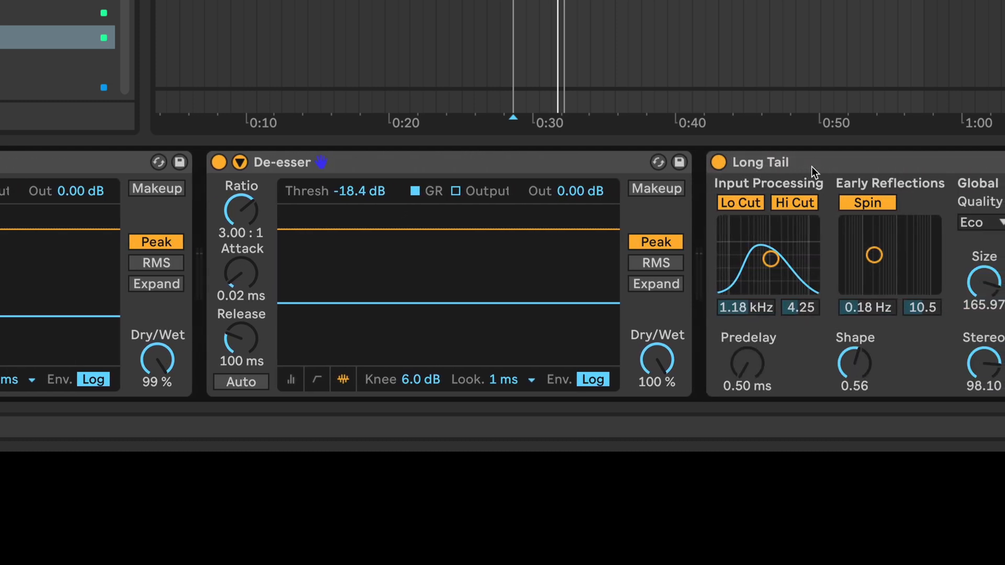
scroll(812, 167, right, 7)
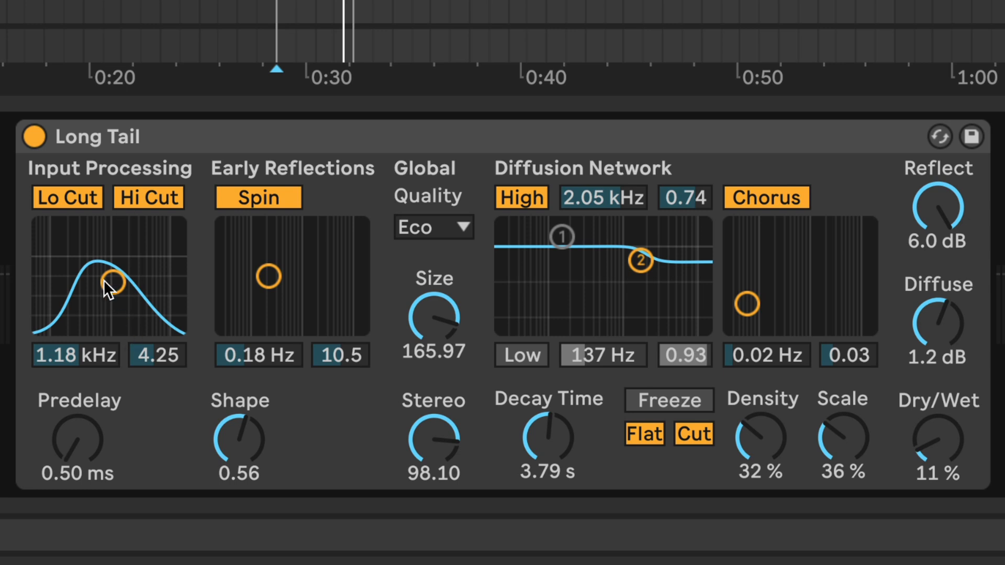
drag(112, 281, 116, 276)
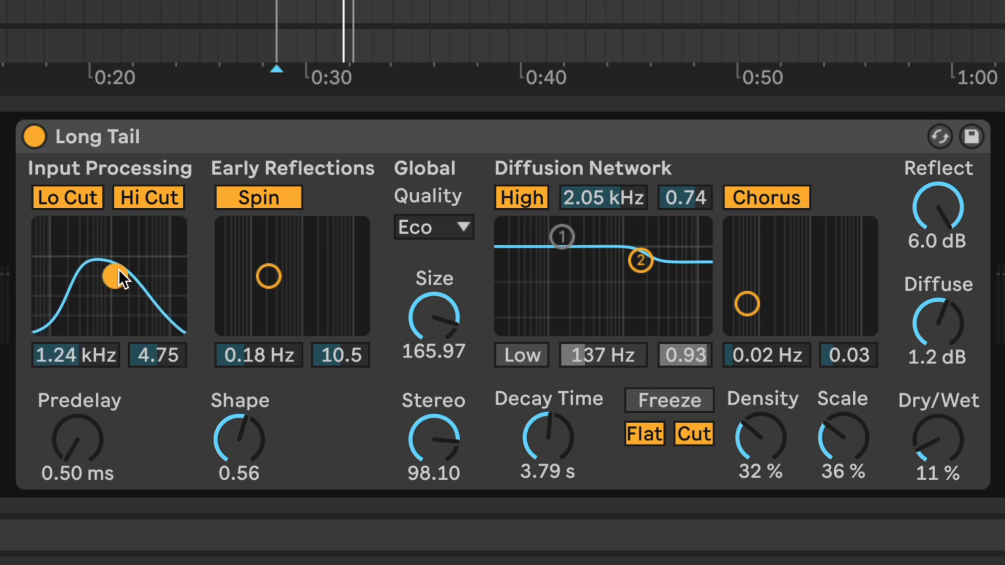
key(space)
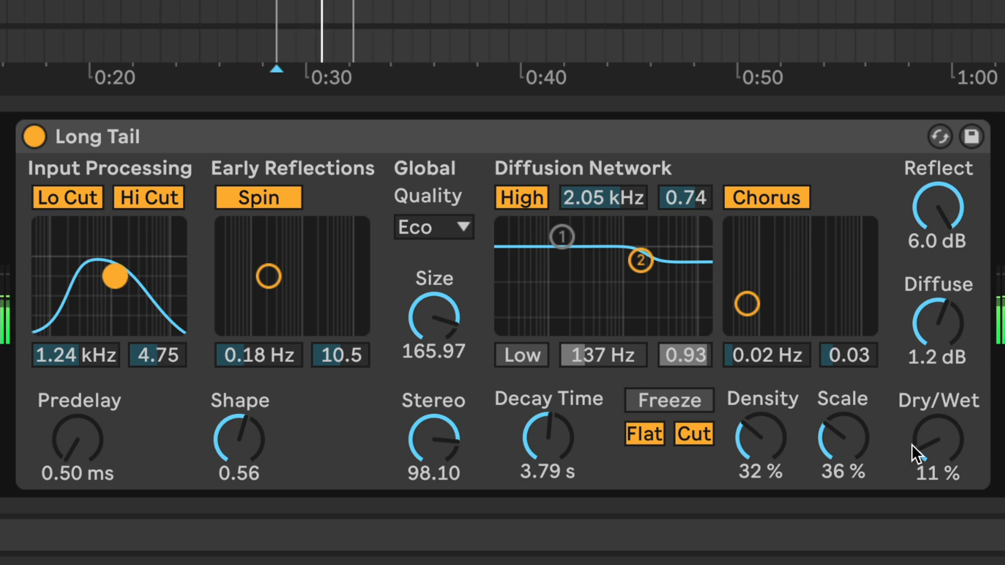
mouse_move(912, 444)
mouse_down()
mouse_move(912, 417)
mouse_move(903, 472)
mouse_move(904, 448)
mouse_up()
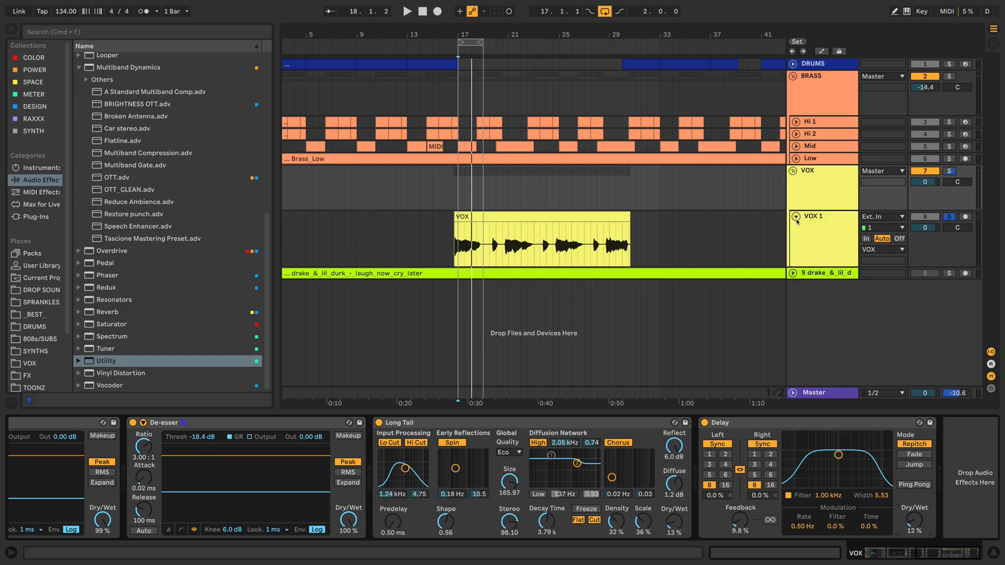
- Collapse the VOX 1 track and VOX group, and unfold the Hi 1, Hi 2, Mid and Low tracks of the BRASS group
click(796, 216)
click(793, 171)
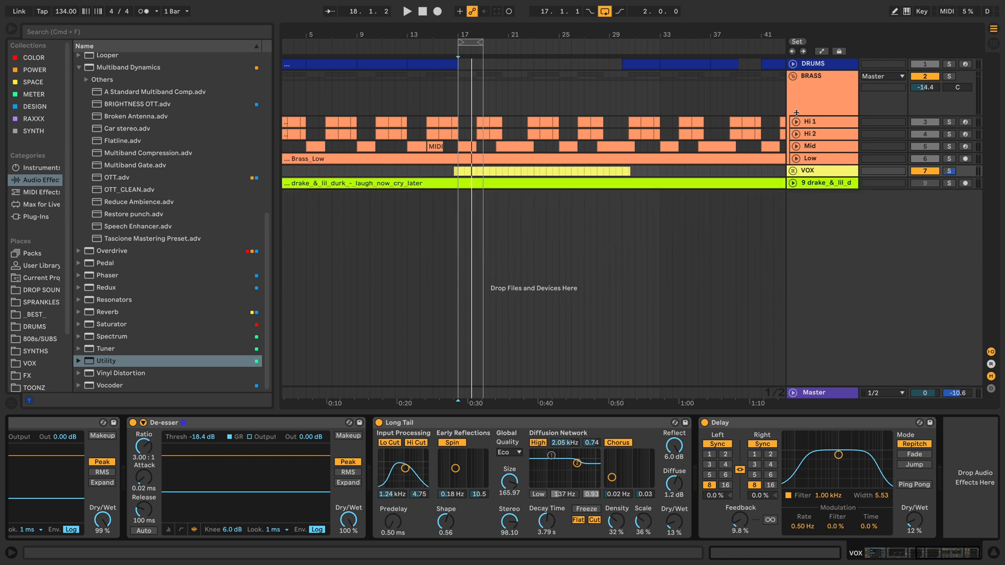
click(796, 122)
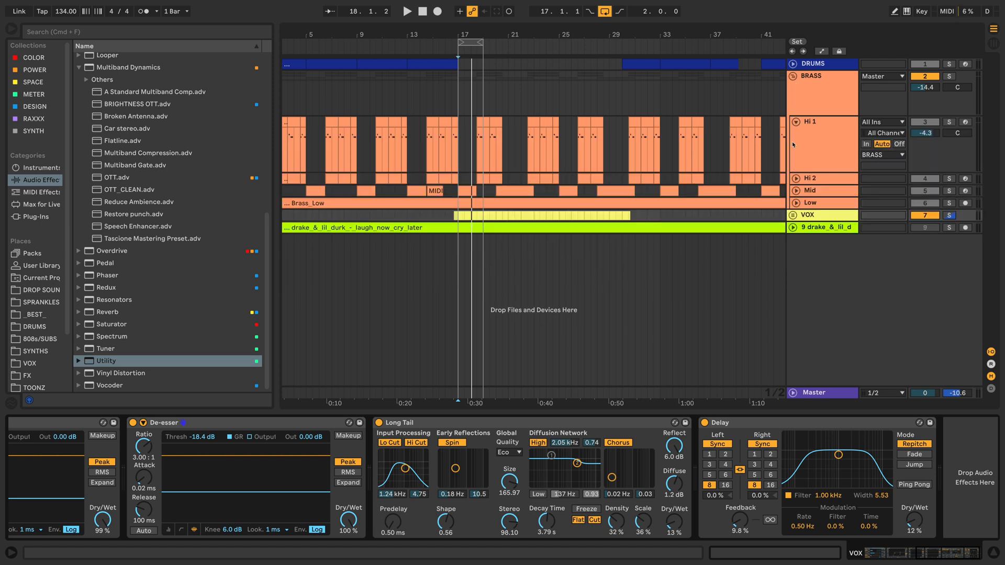
click(796, 179)
click(797, 235)
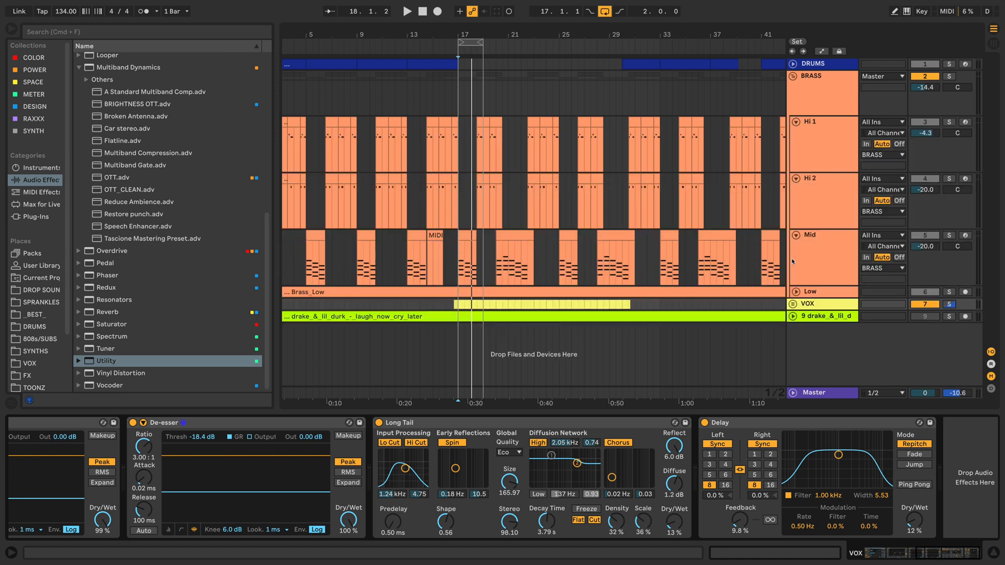
click(797, 291)
- Examine the effect chains of the Low, Mid, Hi 2 and Hi 1 brass tracks one after another
click(803, 309)
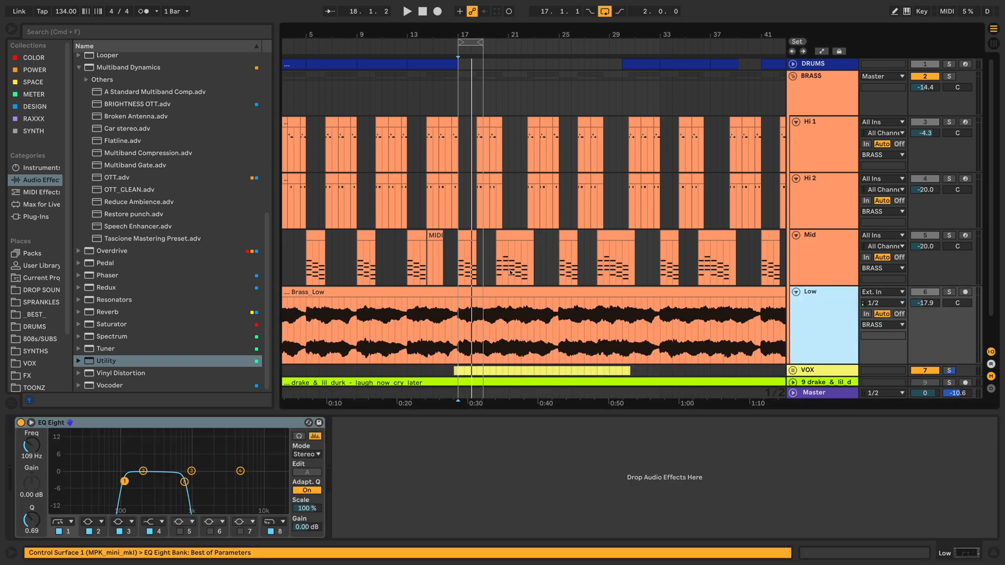
click(447, 275)
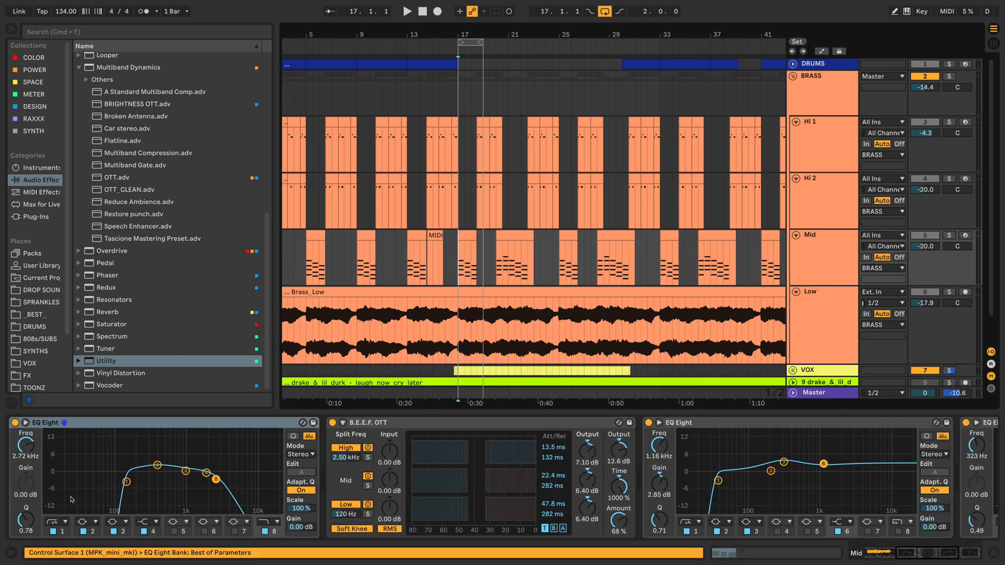
click(477, 201)
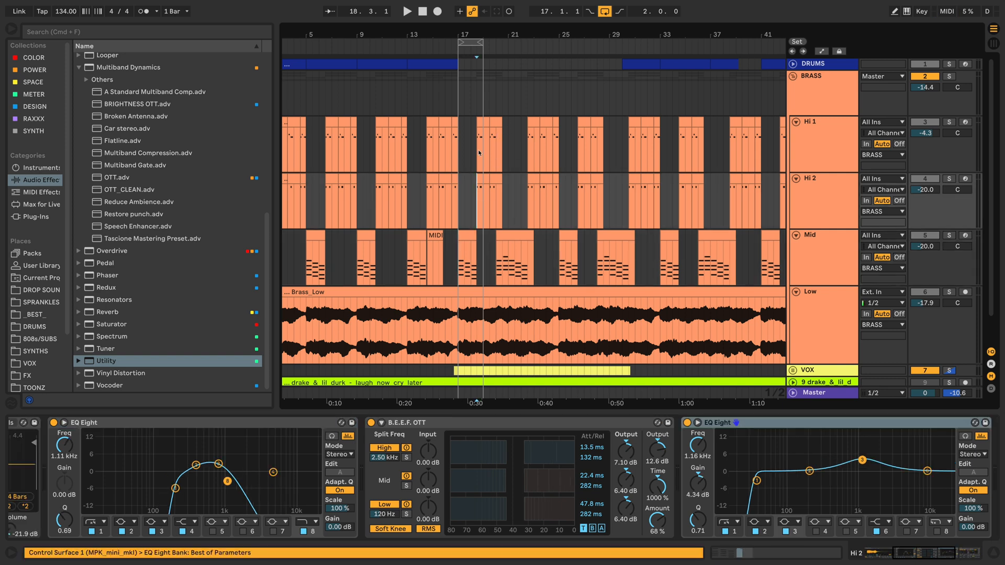
key(Up)
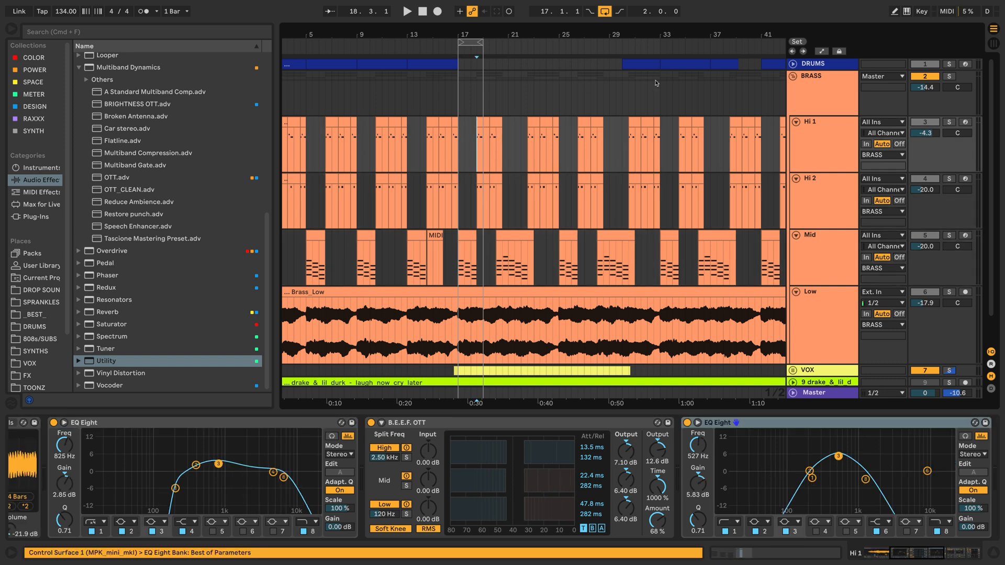
- Unfold the DRUMS track and select its clip between bars 5 and 9 to view the drum rack's device chain
click(793, 64)
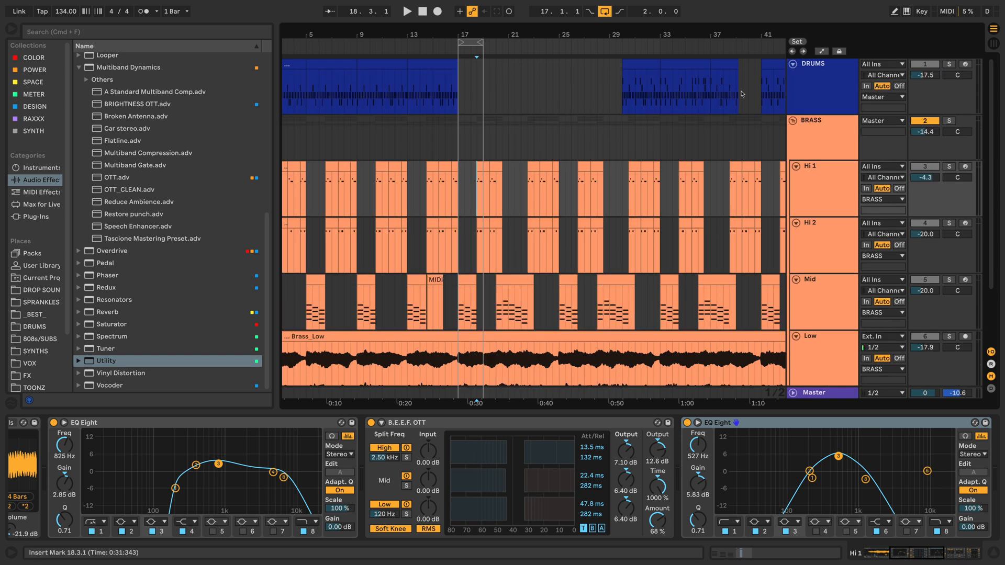
click(638, 64)
click(351, 69)
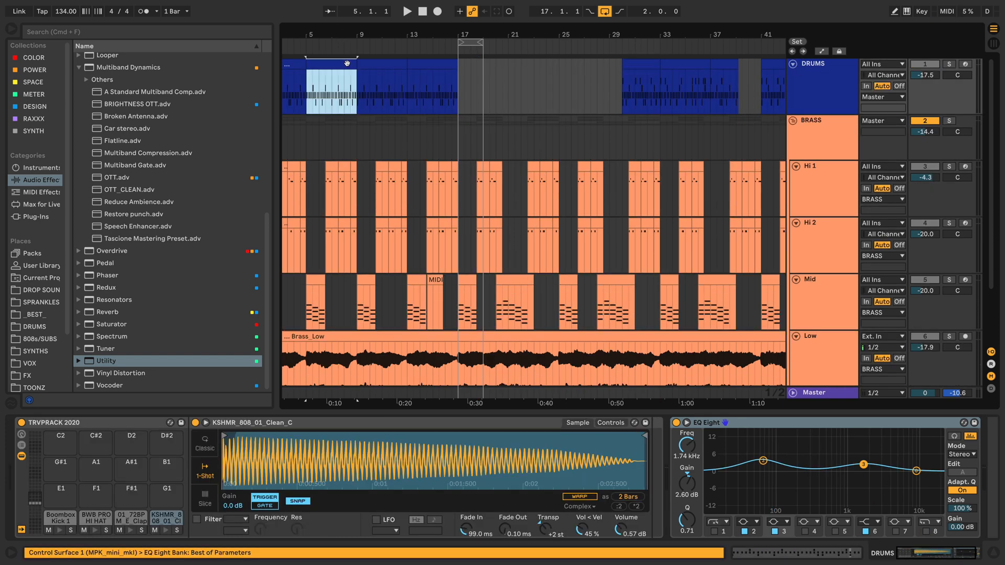
drag(372, 36, 313, 36)
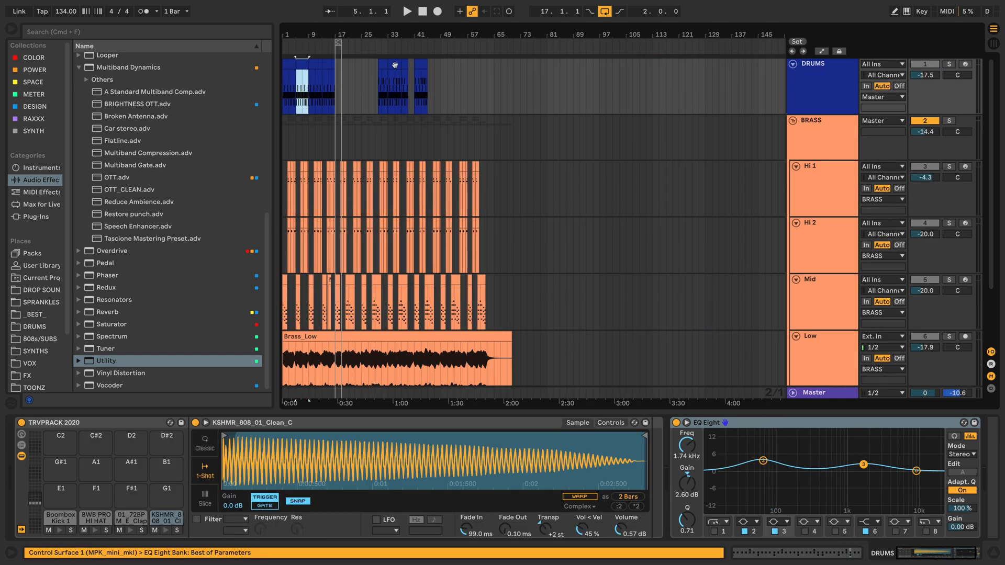
- Collapse the BRASS group, expand the VOX group and display the VOX group's effect chain
click(794, 120)
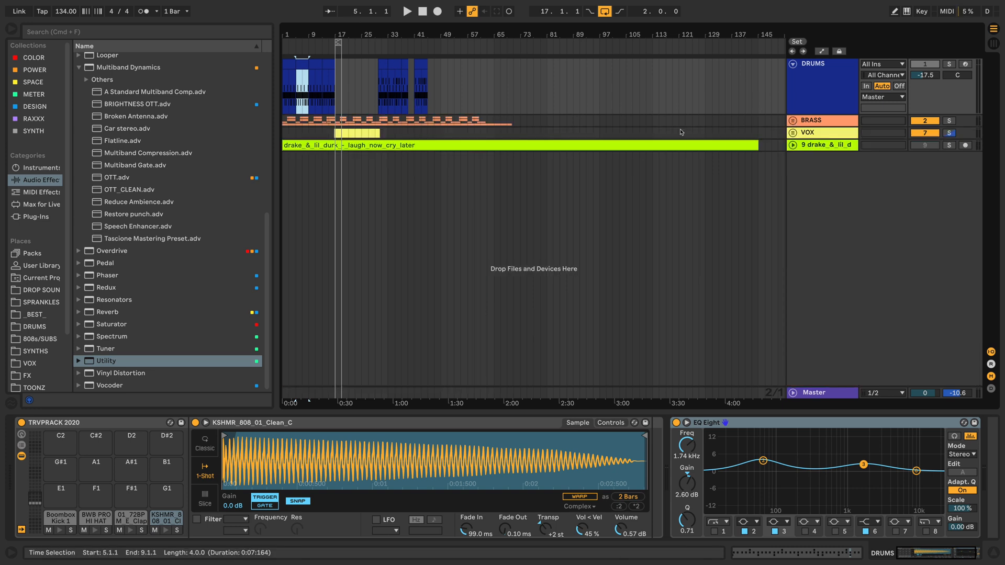
click(793, 132)
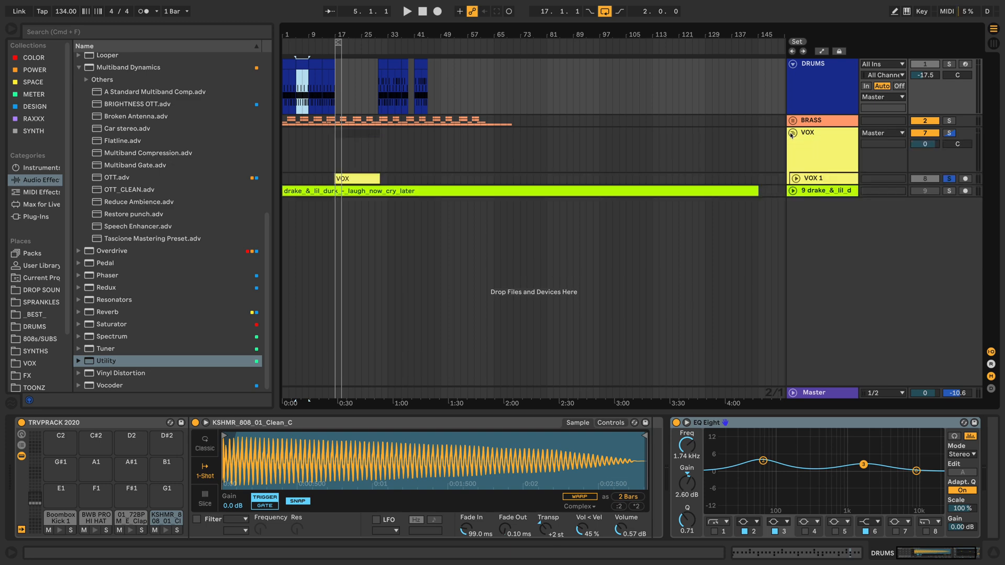
click(828, 135)
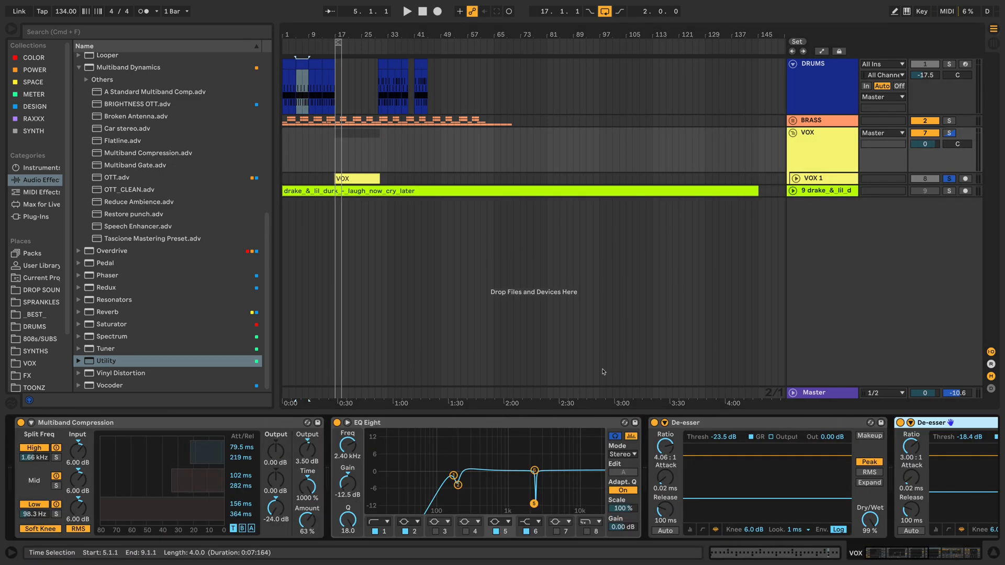
- Collapse the DRUMS track and the BRASS and VOX groups in the arrangement
click(794, 120)
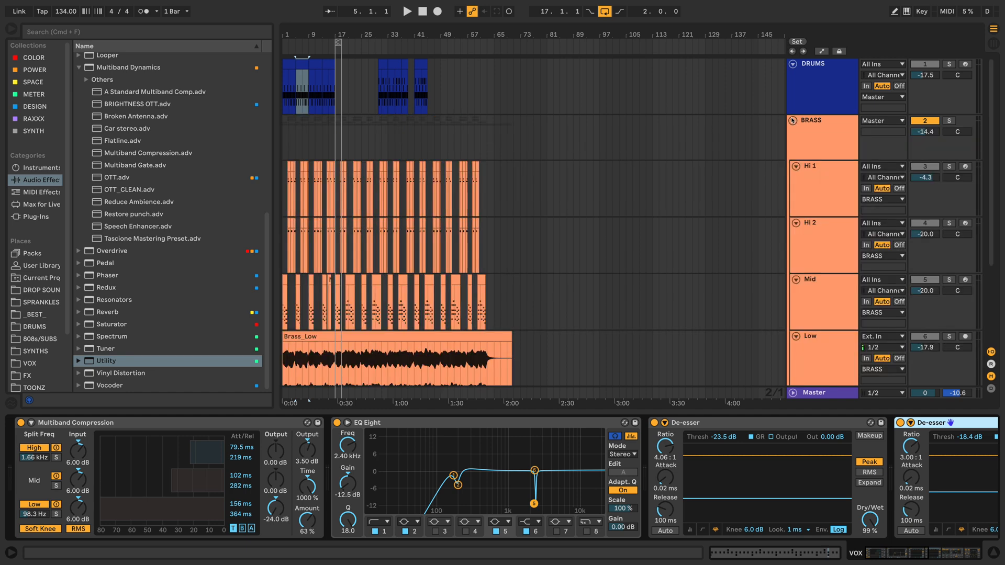
click(793, 120)
click(793, 64)
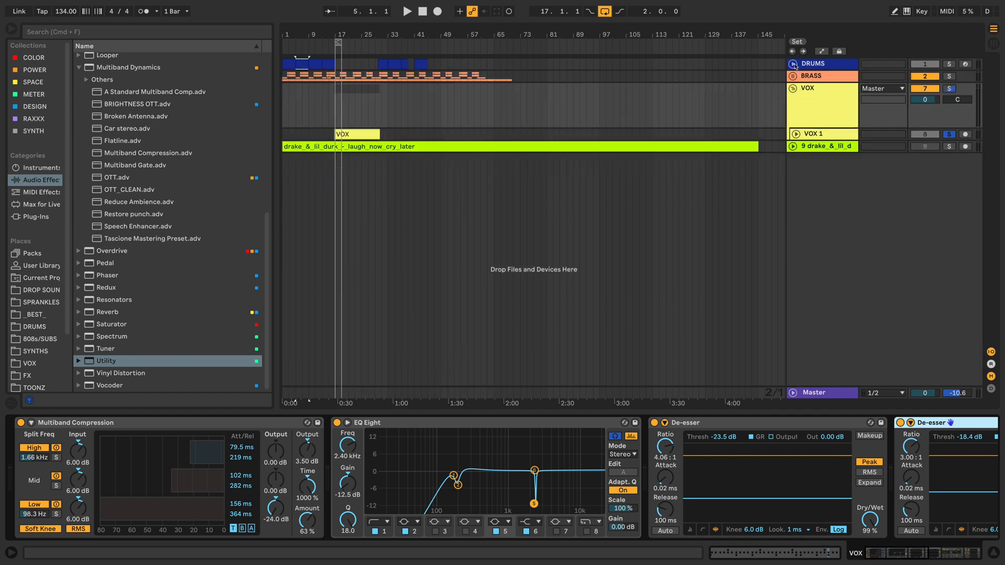
click(794, 89)
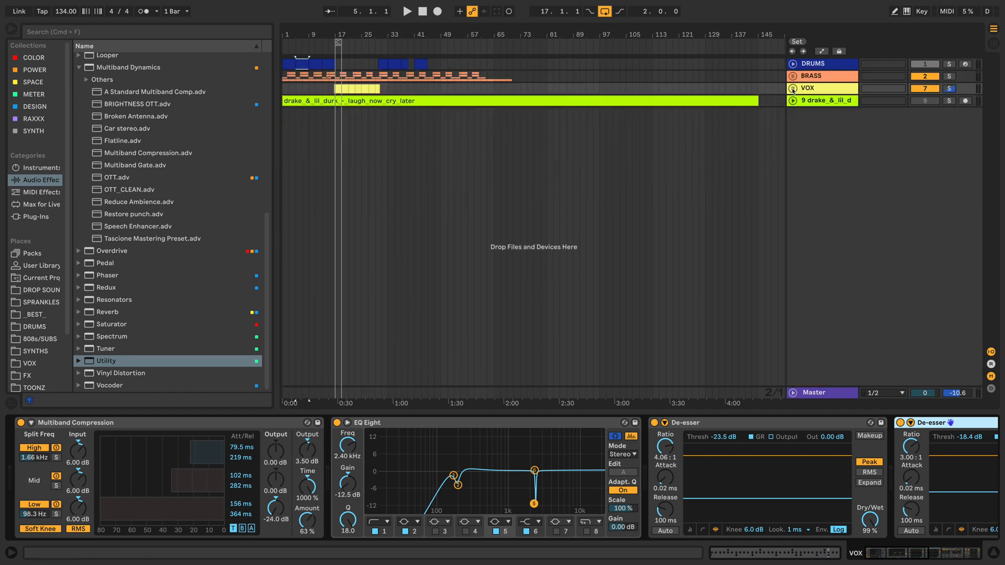